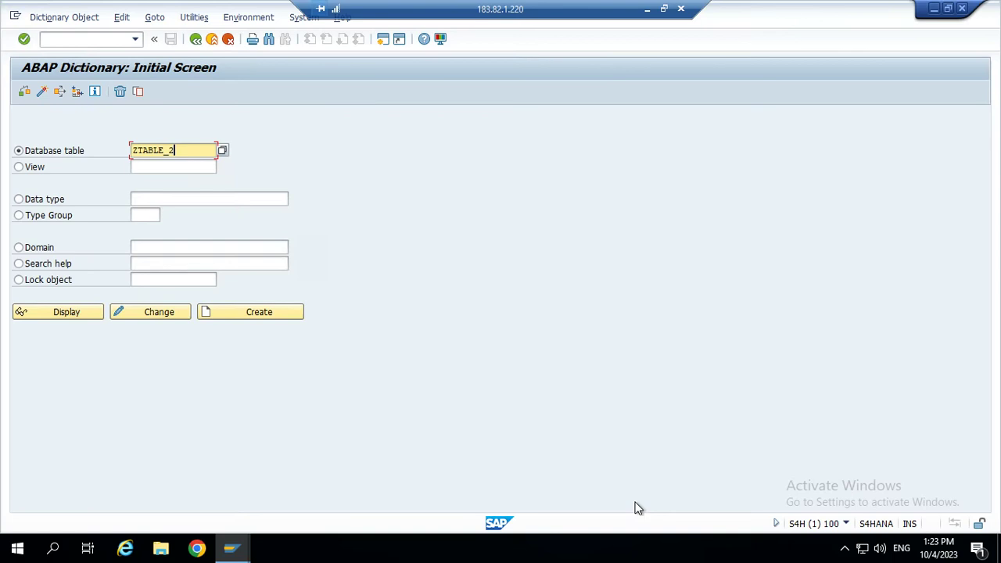
Return to the ABAP Dictionary and start creating database table ZTABLE_2
click(196, 40)
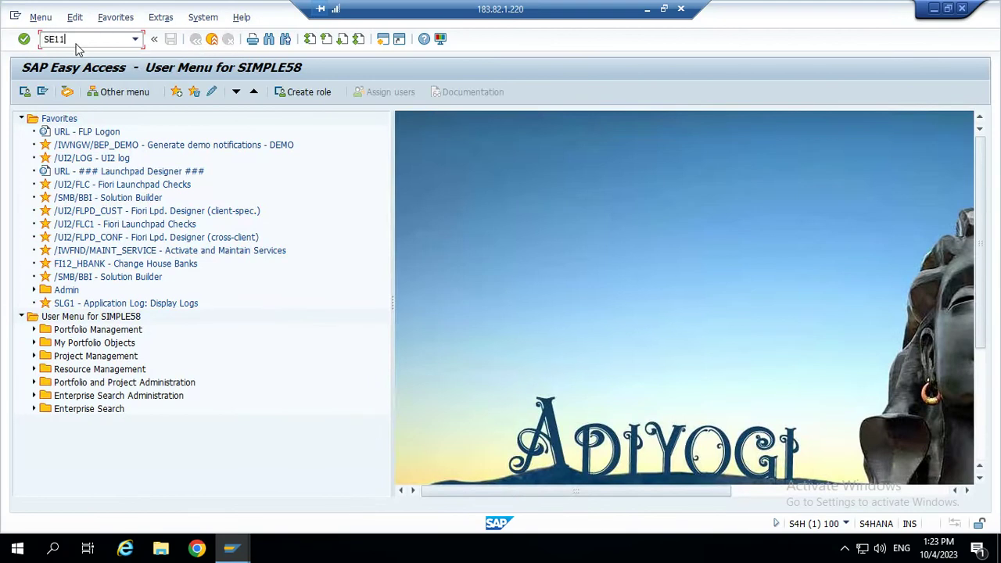
key(Return)
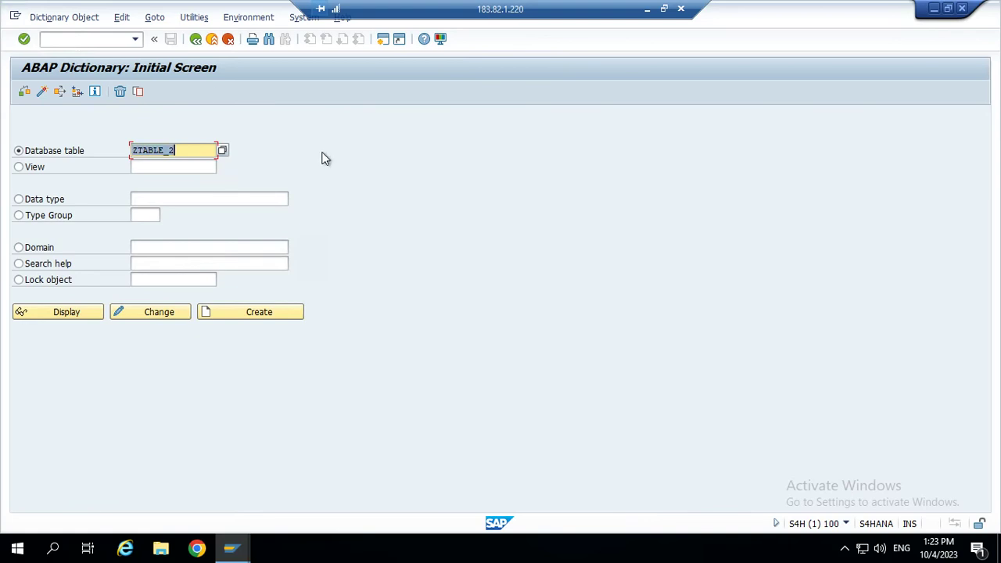
click(194, 149)
click(260, 312)
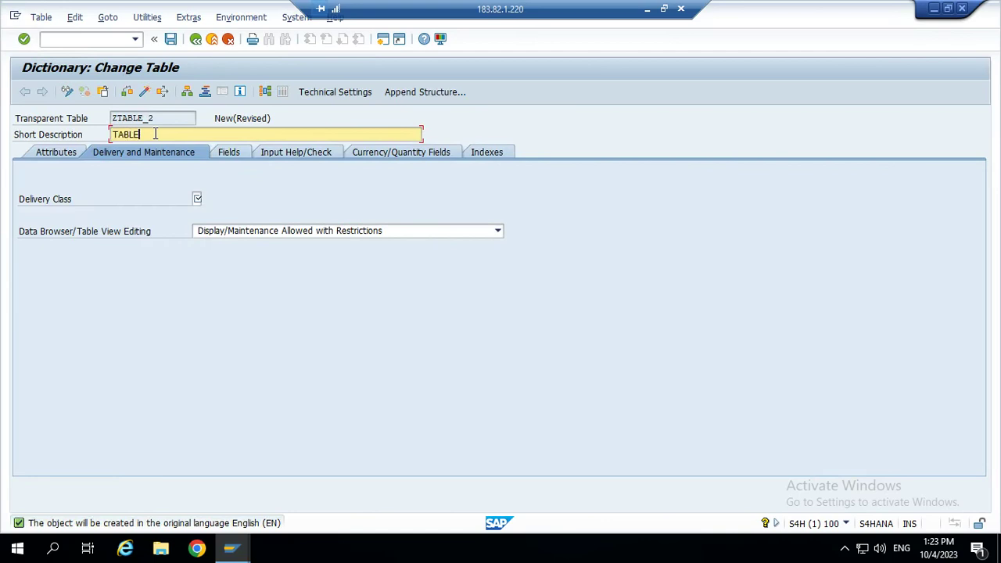
Give ZTABLE_2 delivery class A and Display/Maintenance Allowed, then request its technical settings
click(196, 199)
click(207, 200)
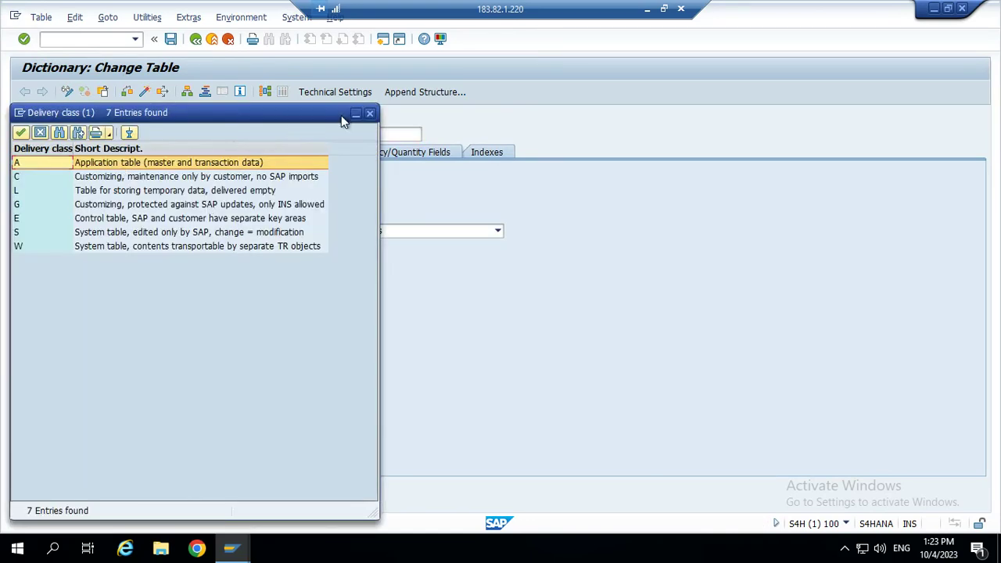
double_click(117, 162)
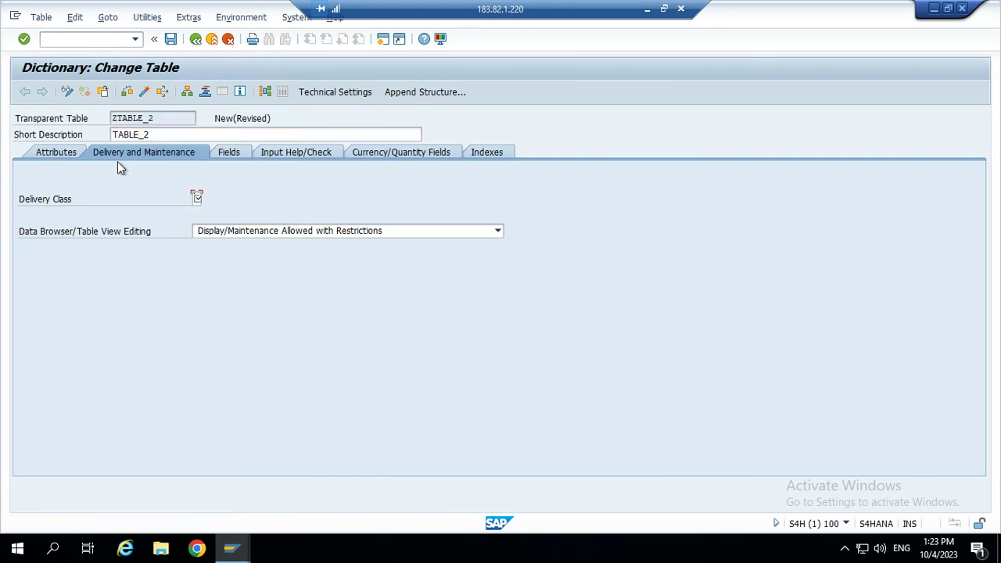
click(497, 232)
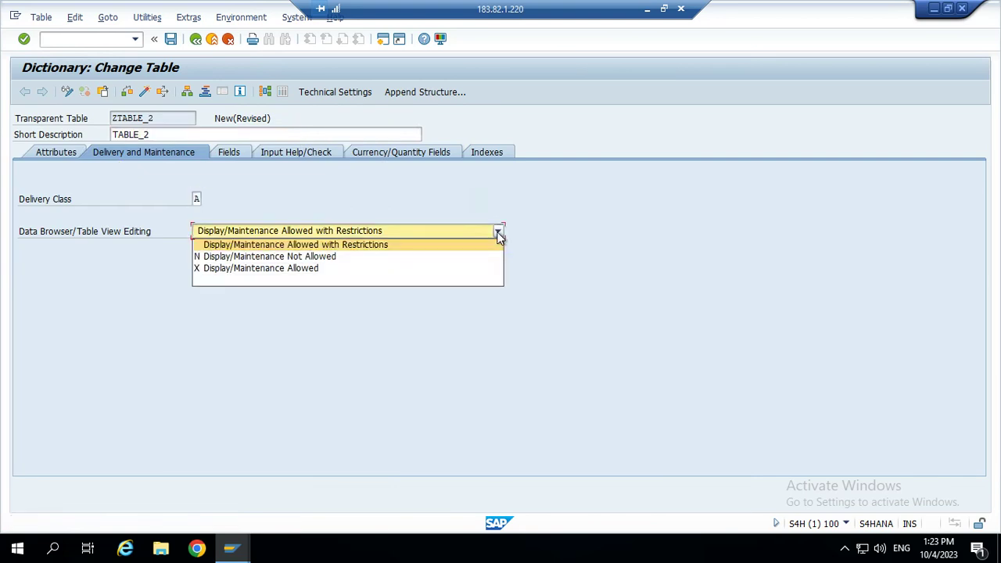
click(281, 268)
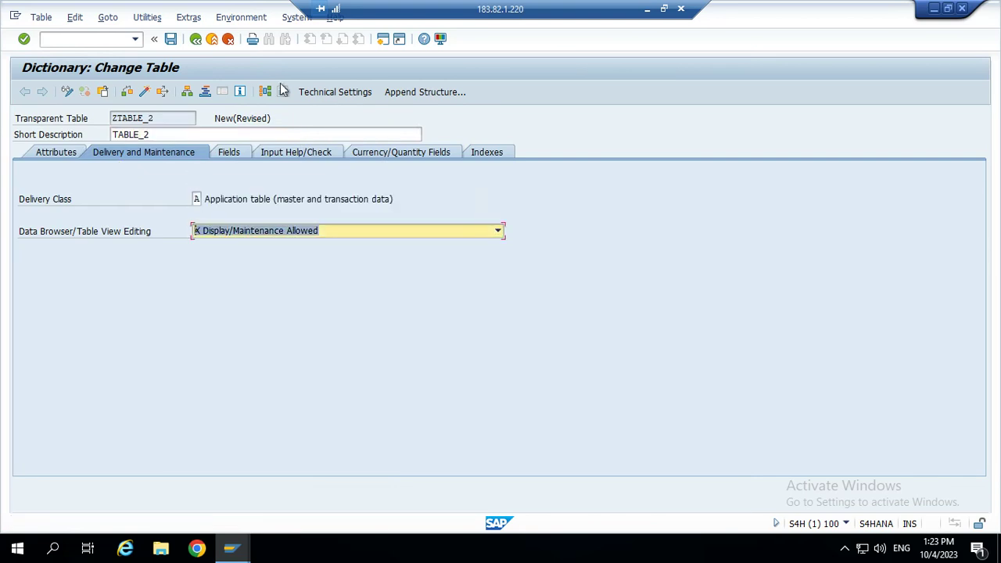
click(337, 92)
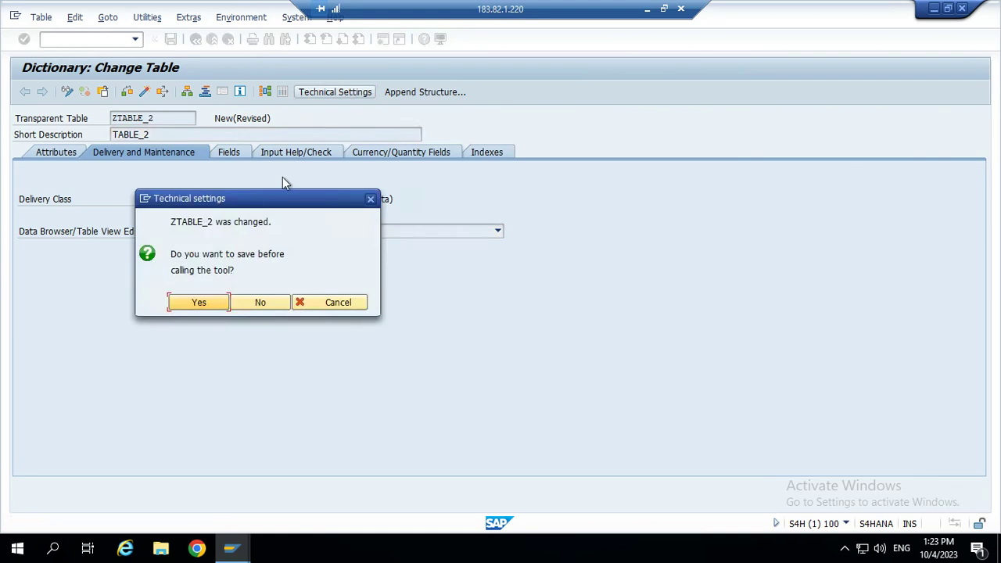
Save ZTABLE_2 as a local object and set its data class to APPL0
click(202, 305)
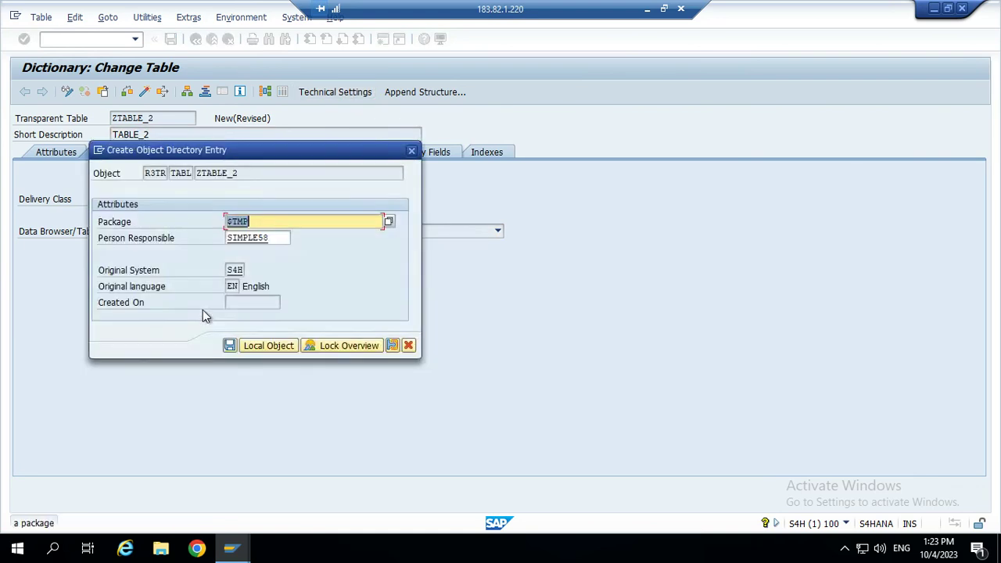
click(274, 348)
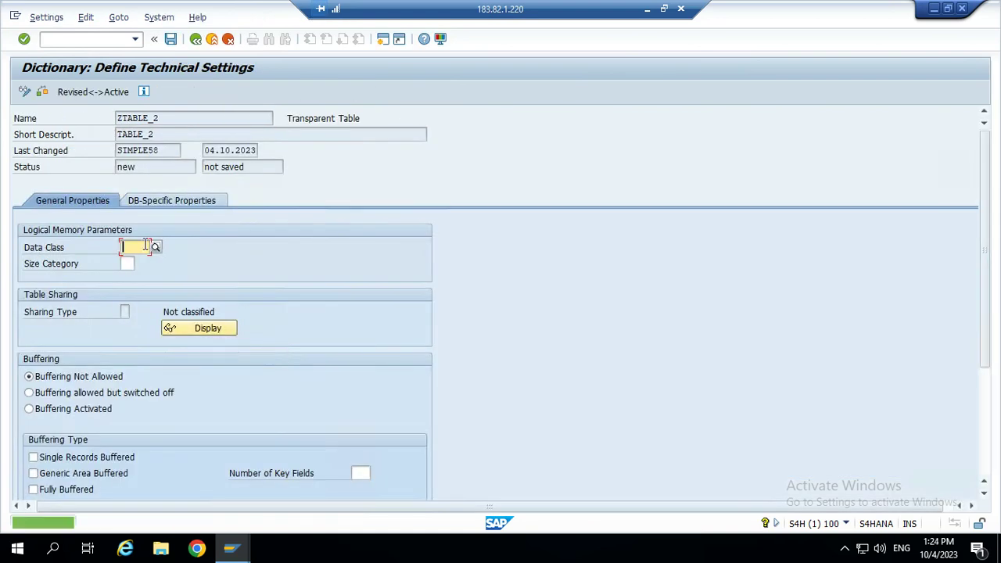
click(151, 248)
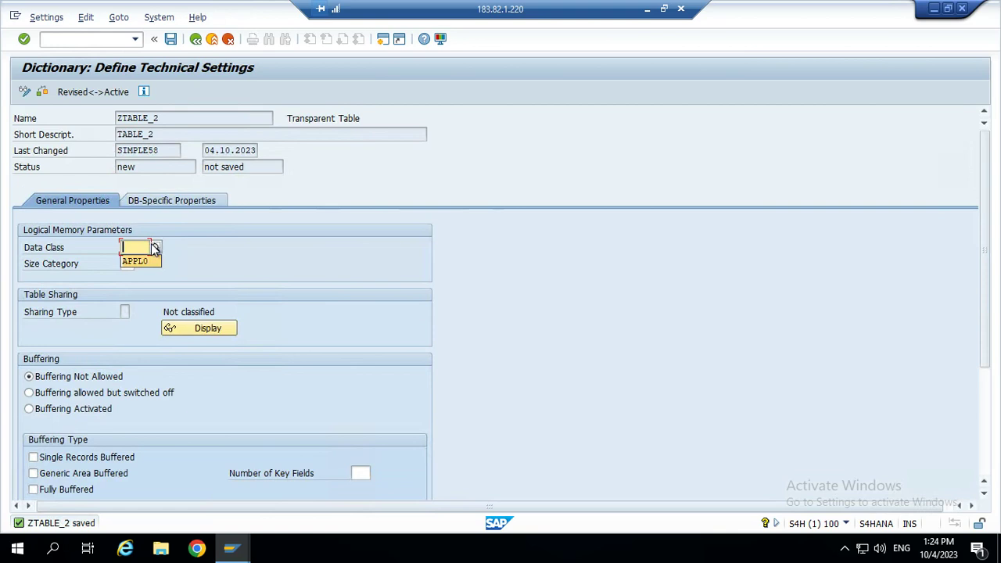
click(153, 259)
Save the technical settings and return to the table definition
click(127, 263)
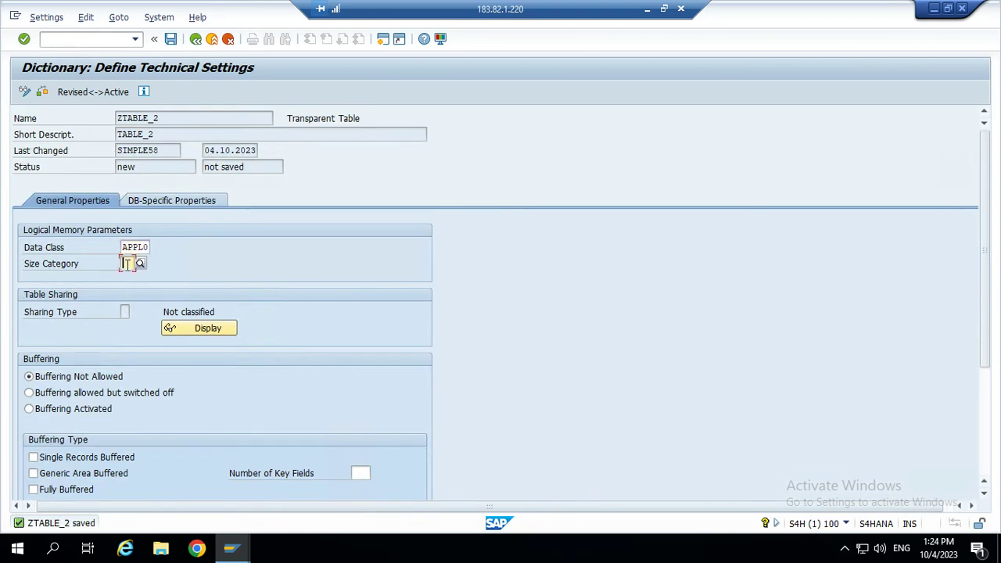
click(169, 39)
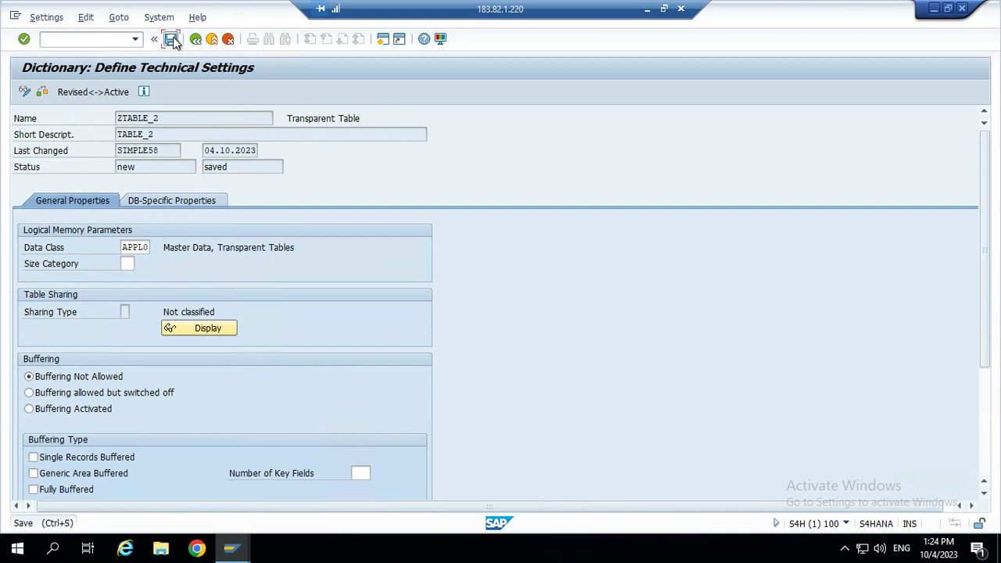
click(171, 39)
click(196, 40)
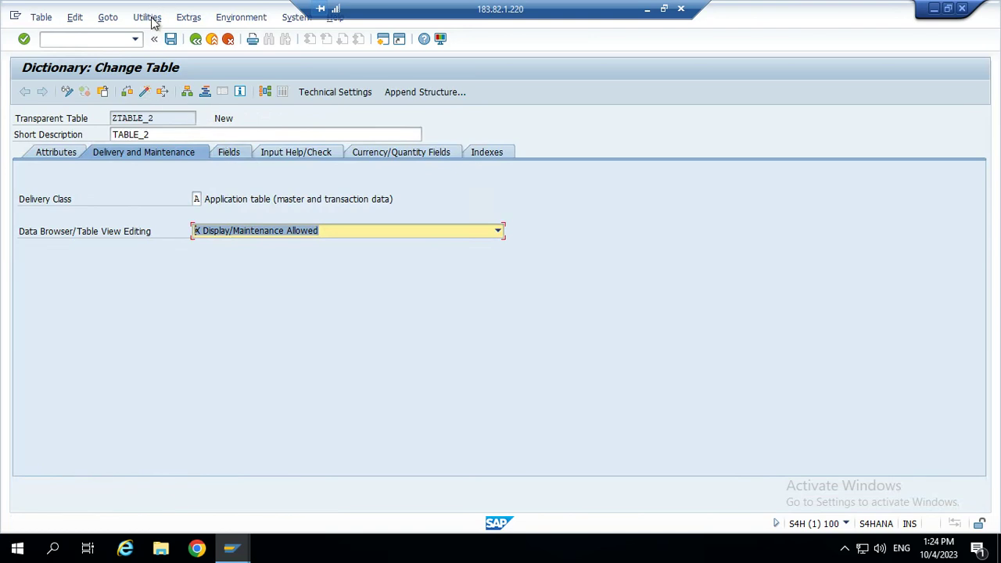
Set ZTABLE_2's enhancement category to Can Be Enhanced (Deep) and attempt activation
click(188, 18)
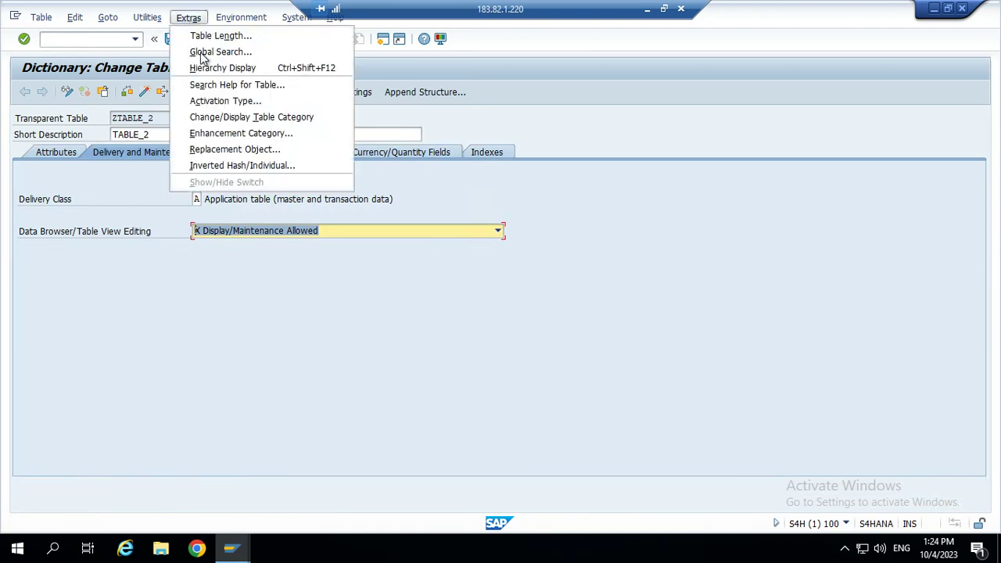
click(227, 134)
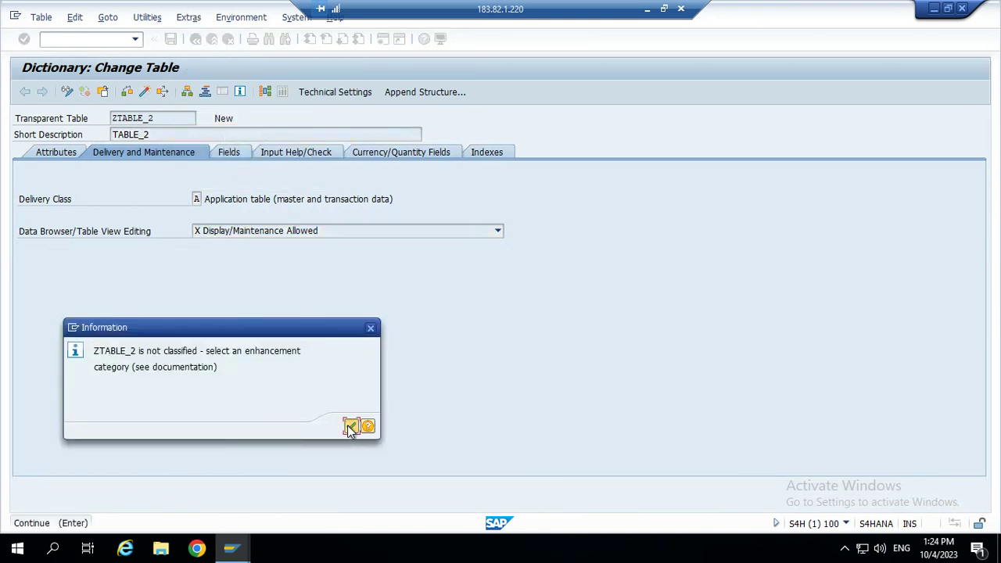
click(350, 432)
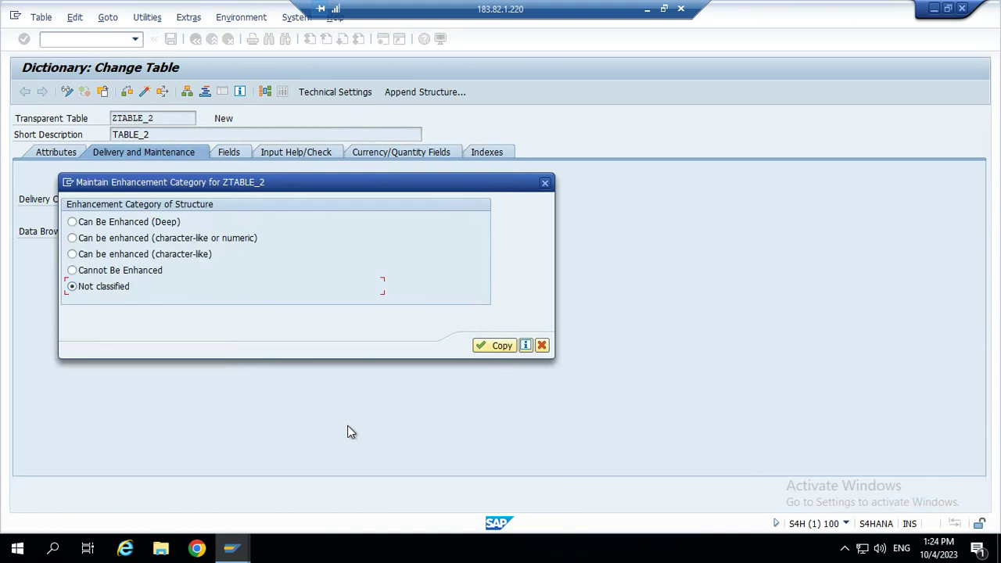
click(72, 223)
click(498, 345)
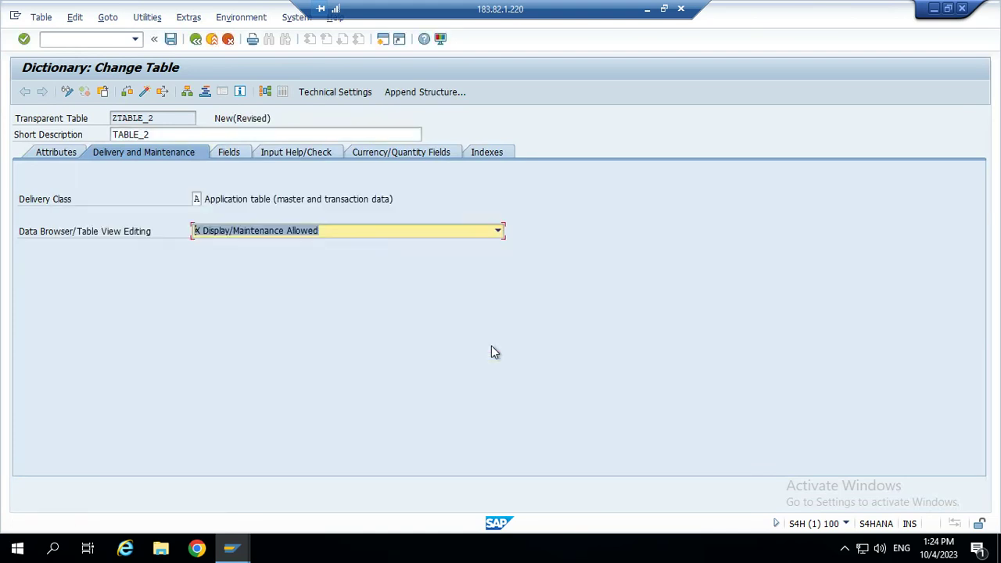
click(146, 92)
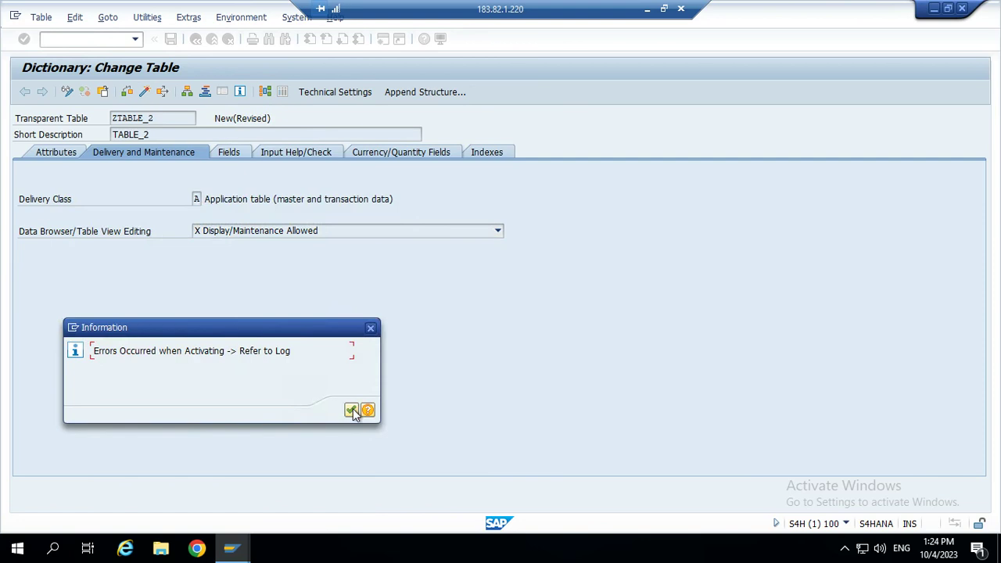
Acknowledge the activation error, view the log, and go back to Change Table
click(351, 410)
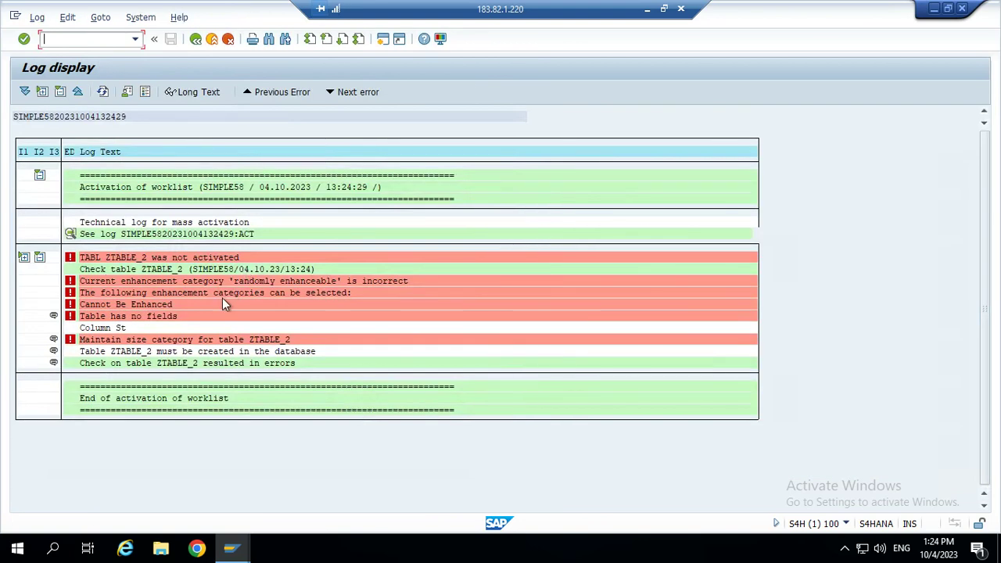
click(196, 39)
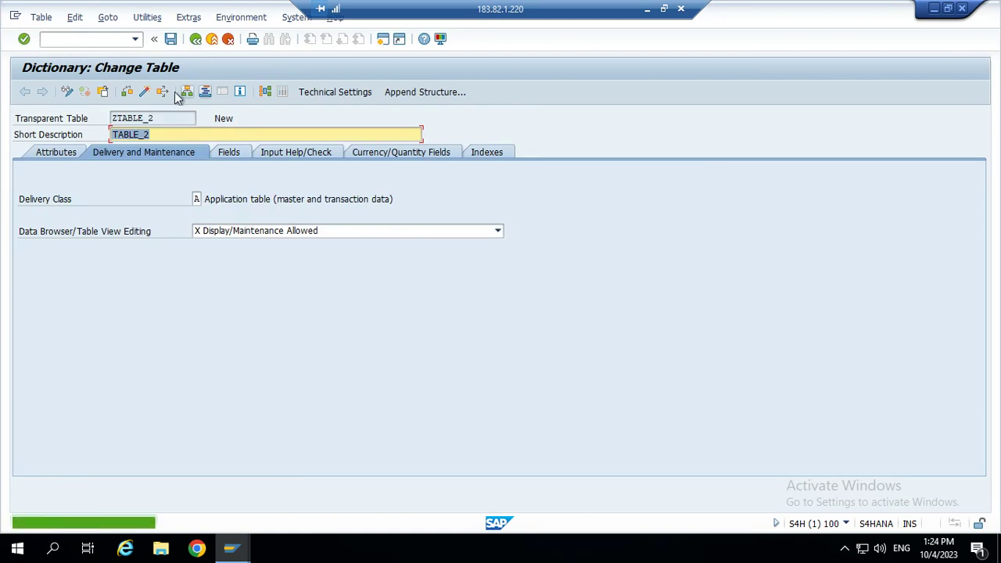
Name the first field of ZTABLE_2 EMPLOYEE_ID on the Fields tab
click(231, 156)
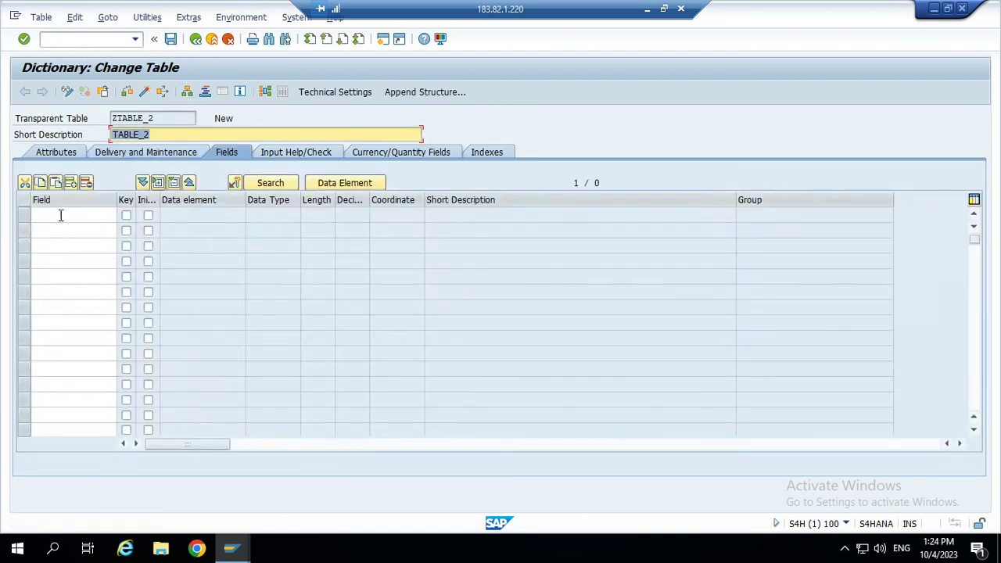
click(67, 216)
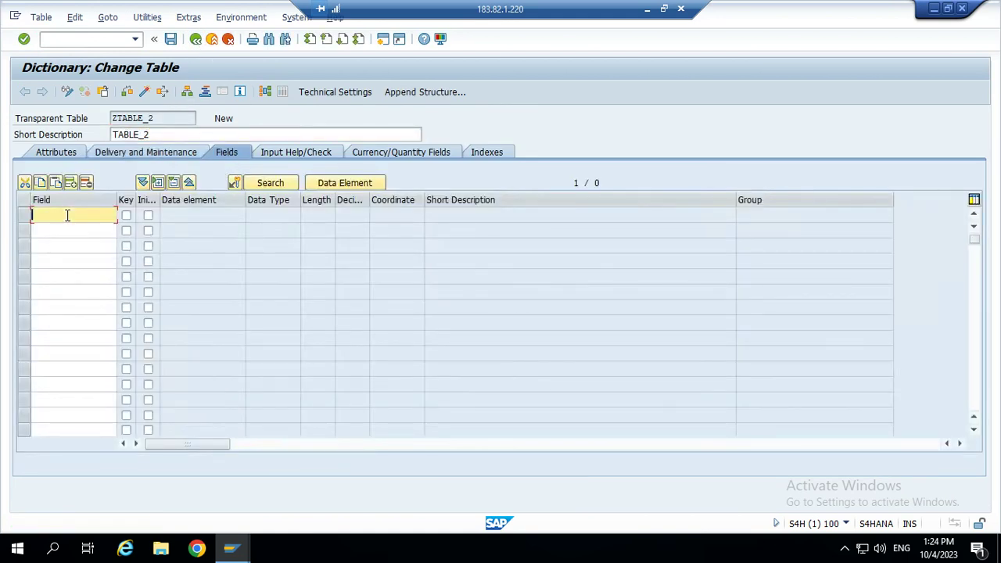
key(Down)
key(Return)
key(BackSpace)
key(BackSpace)
key(BackSpace)
key(BackSpace)
key(Down)
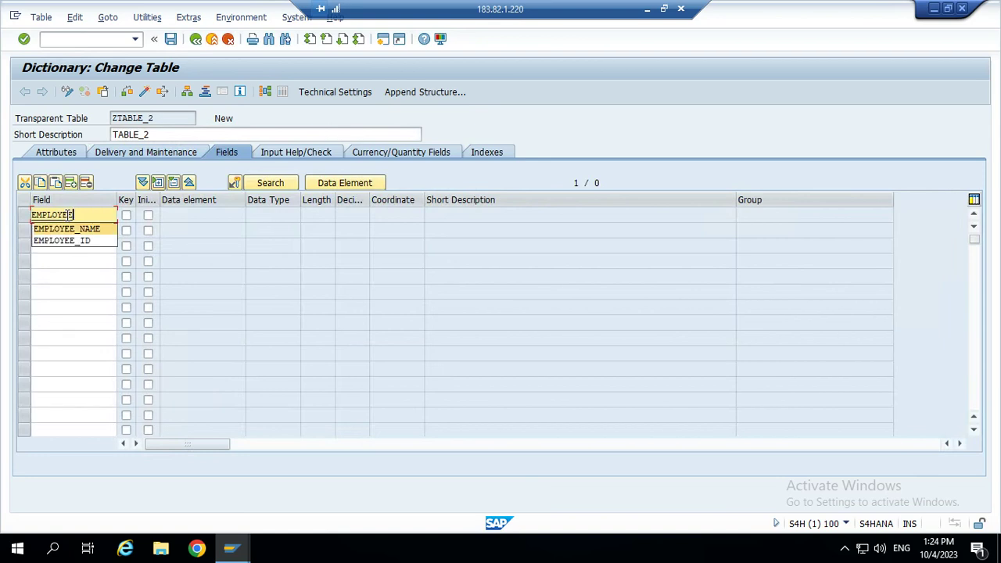
key(Down)
key(Return)
Mark EMPLOYEE_ID as a key field with Initial Values ticked
click(127, 220)
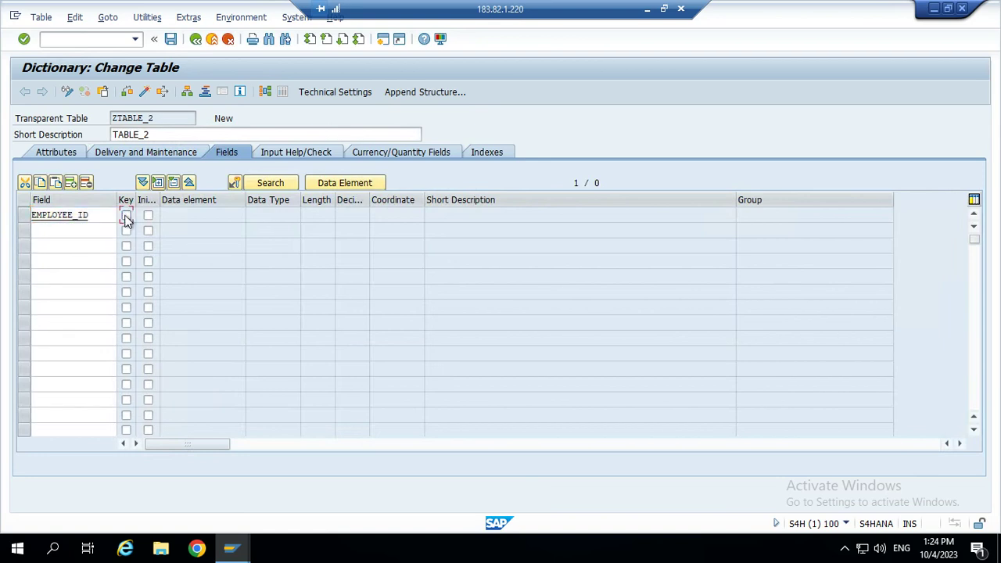
key(Tab)
key(space)
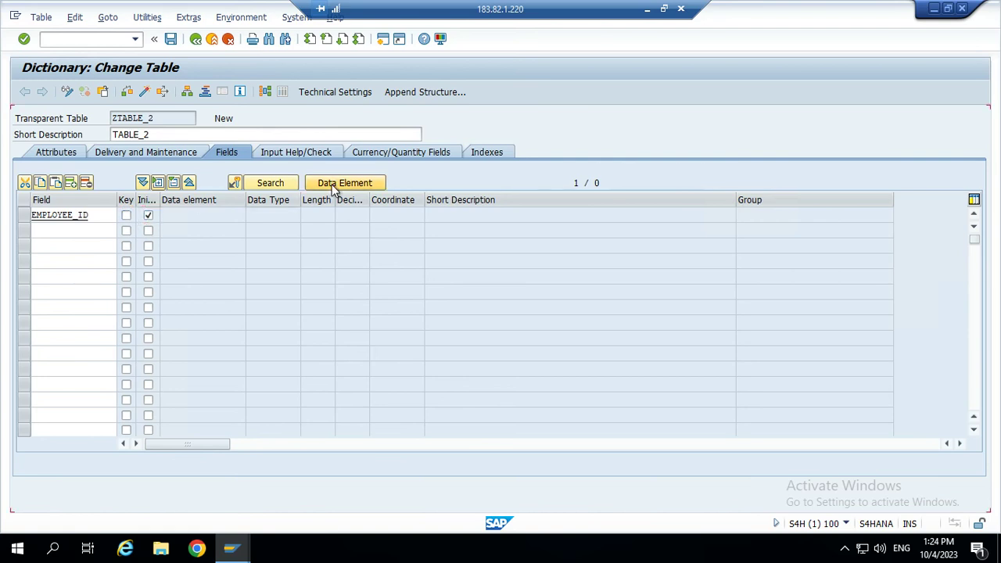
click(335, 184)
click(127, 217)
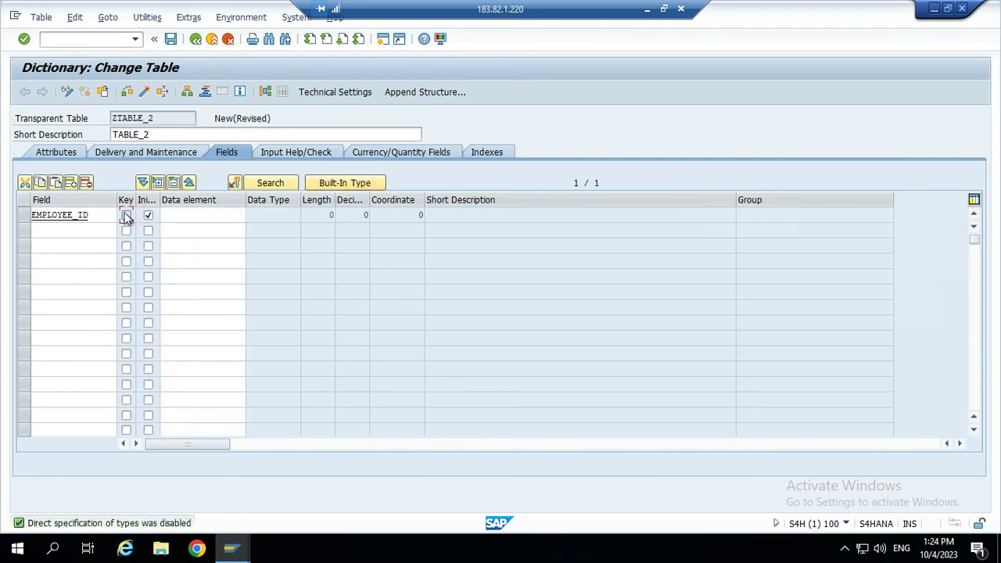
click(185, 215)
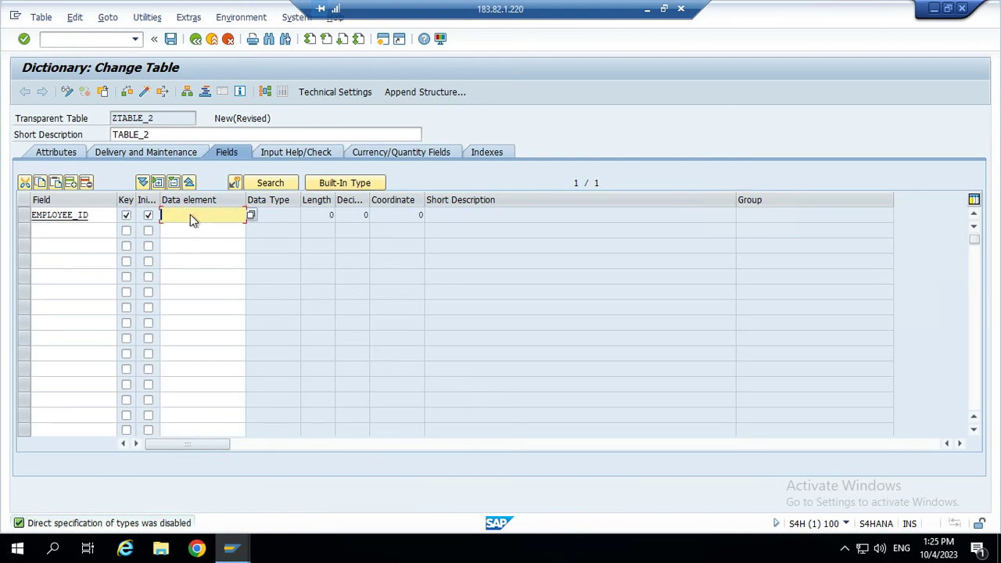
Assign data element ZEMP1_ID to EMPLOYEE_ID, save the table, and return
click(191, 214)
key(Down)
key(Down)
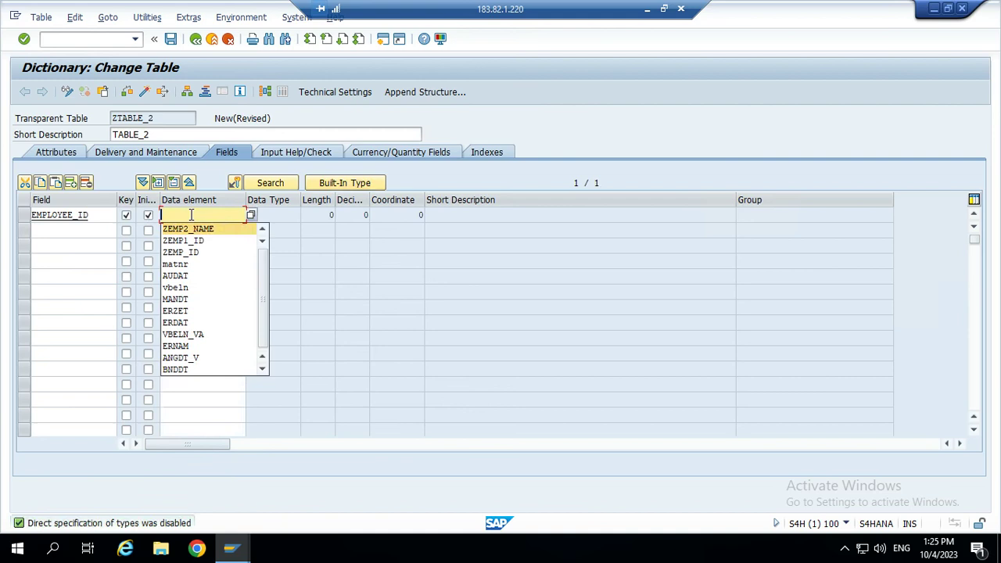
key(Return)
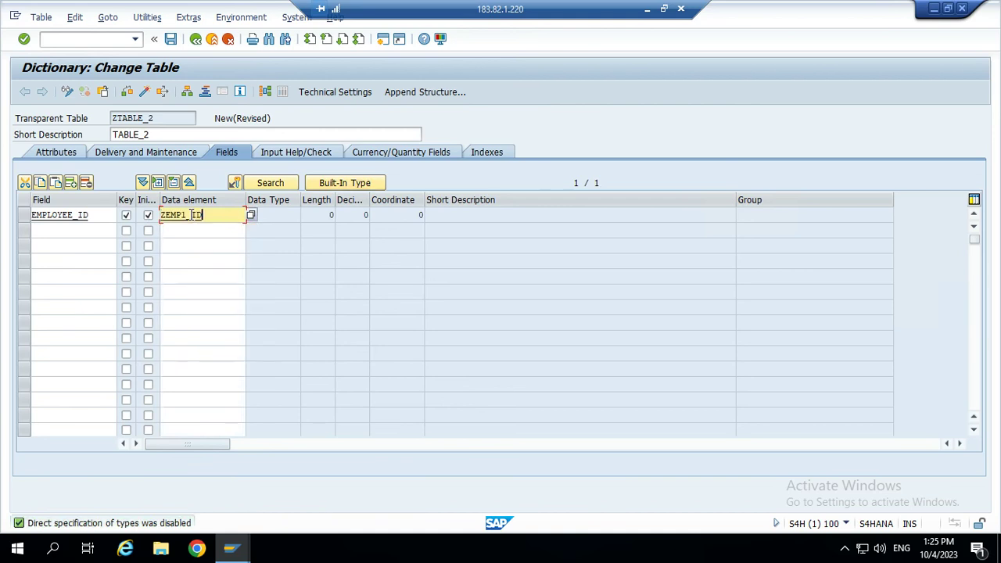
key(F3)
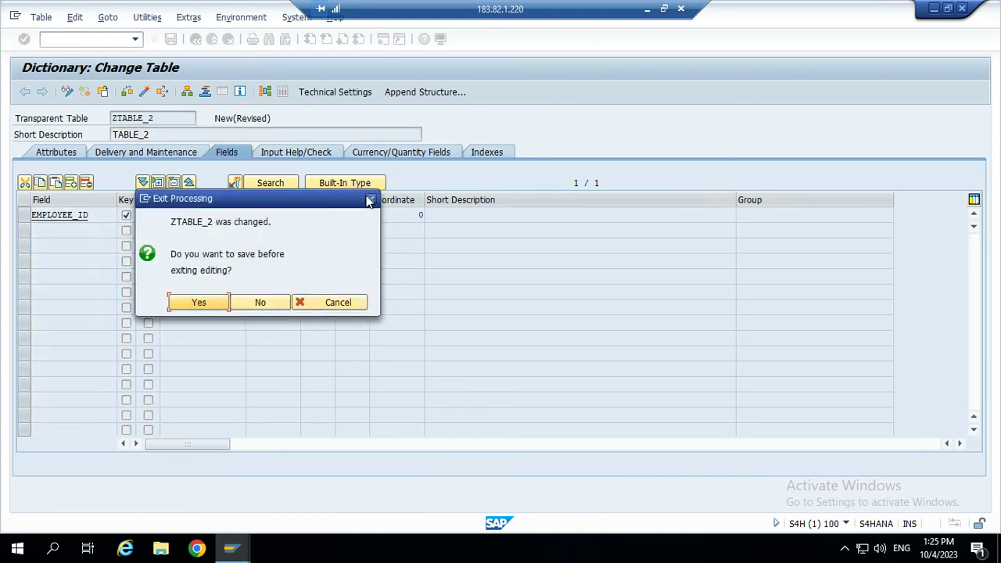
click(206, 304)
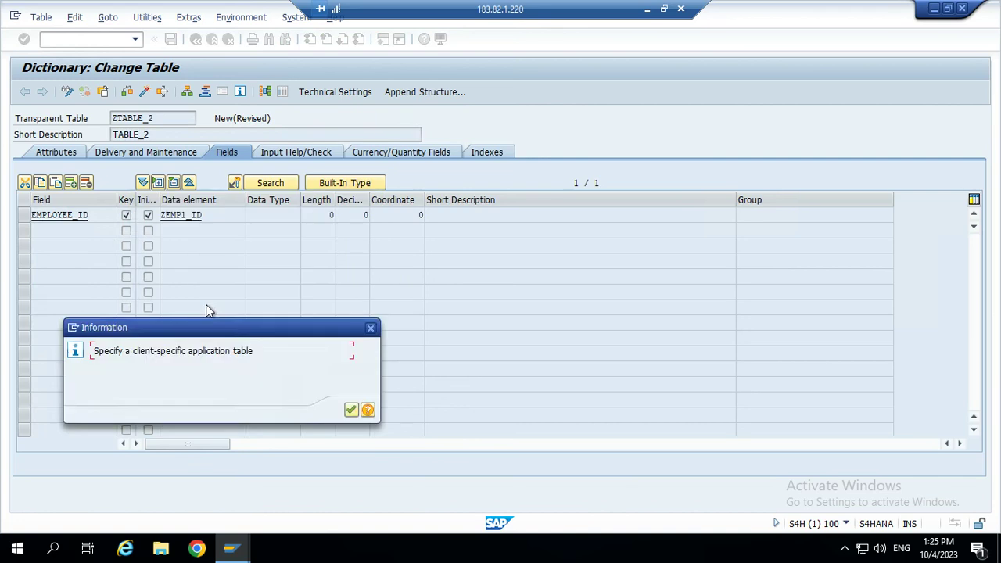
click(351, 410)
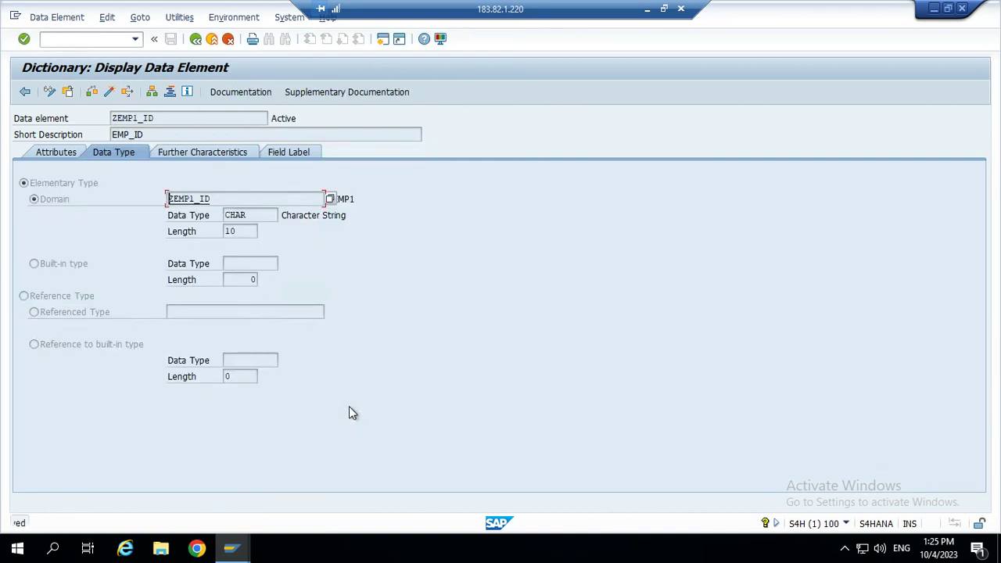
click(195, 40)
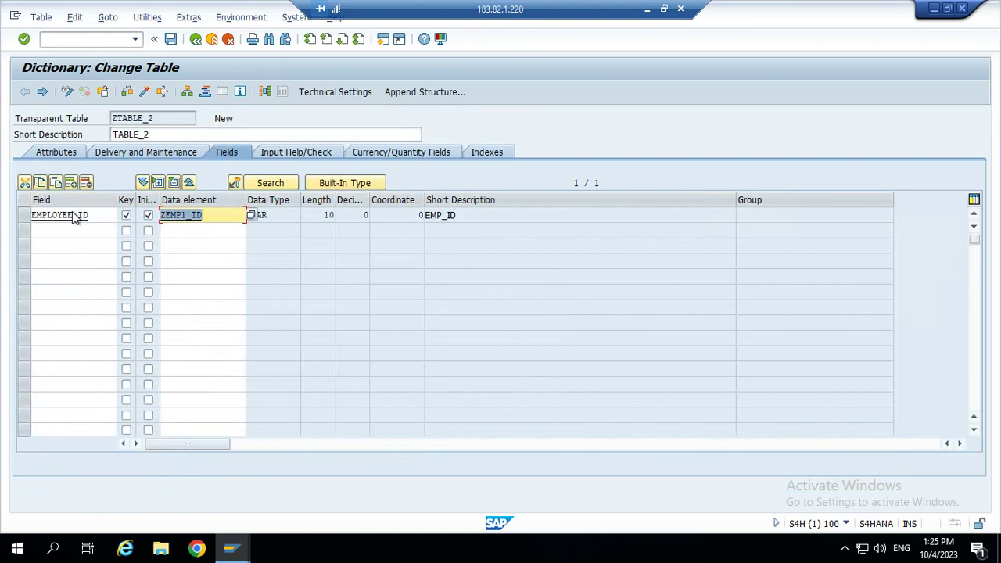
Add a second field EMPLOYEE_NAME in row 2 with Initial Values ticked
click(52, 232)
key(Down)
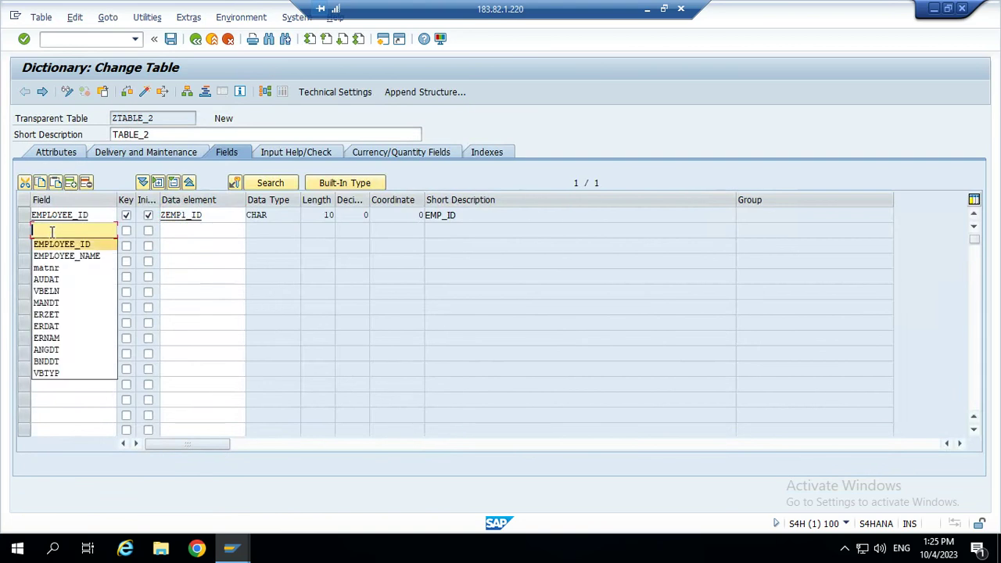
key(Down)
key(Return)
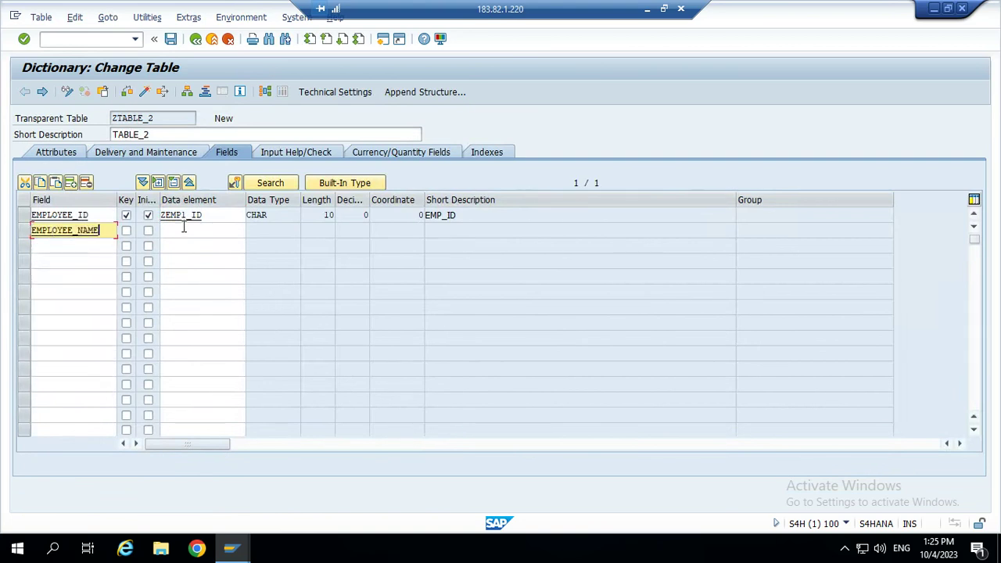
click(148, 231)
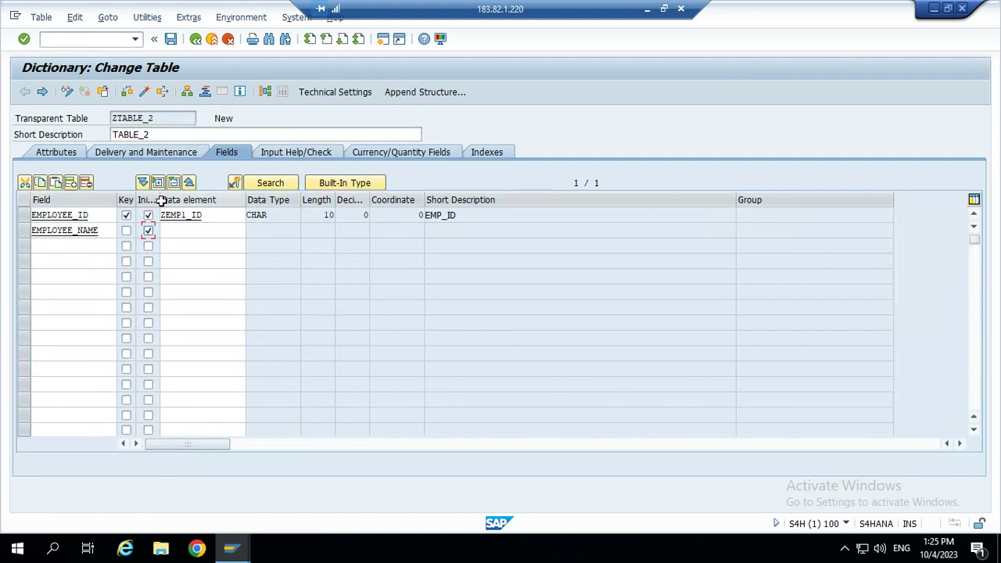
Resize the Initial Values column and clear that flag for EMPLOYEE_ID and EMPLOYEE_NAME
drag(158, 200, 195, 200)
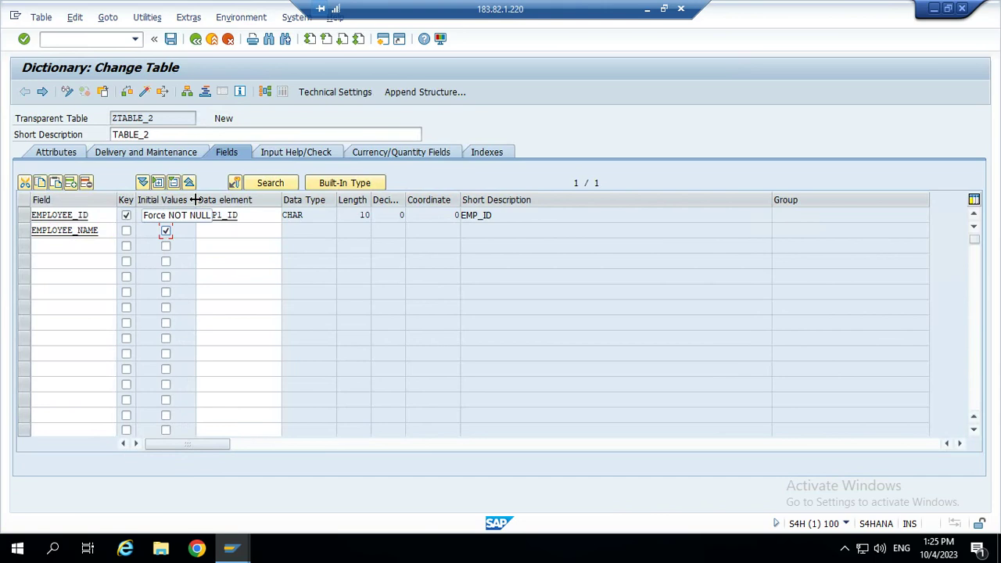
drag(194, 201, 176, 202)
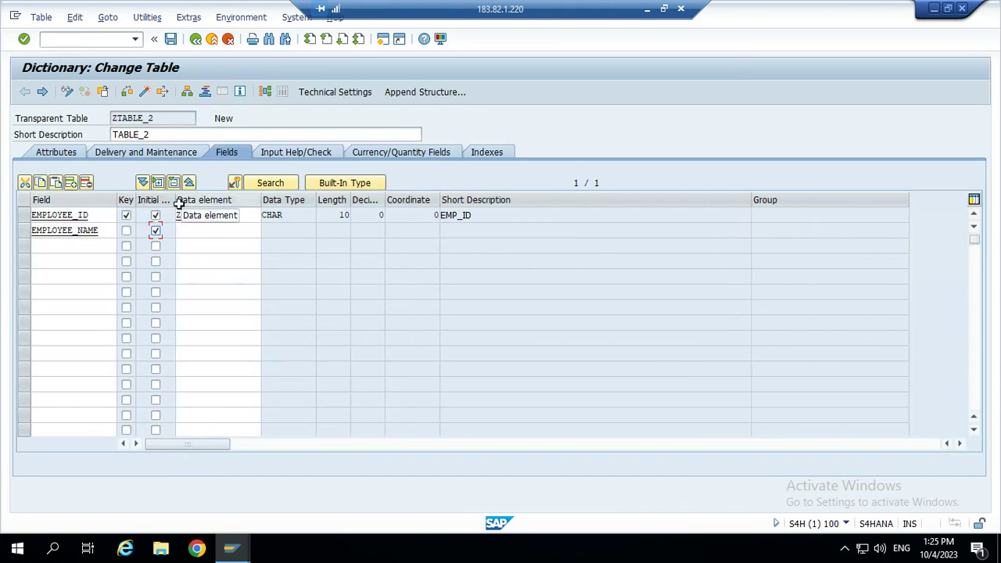
click(155, 215)
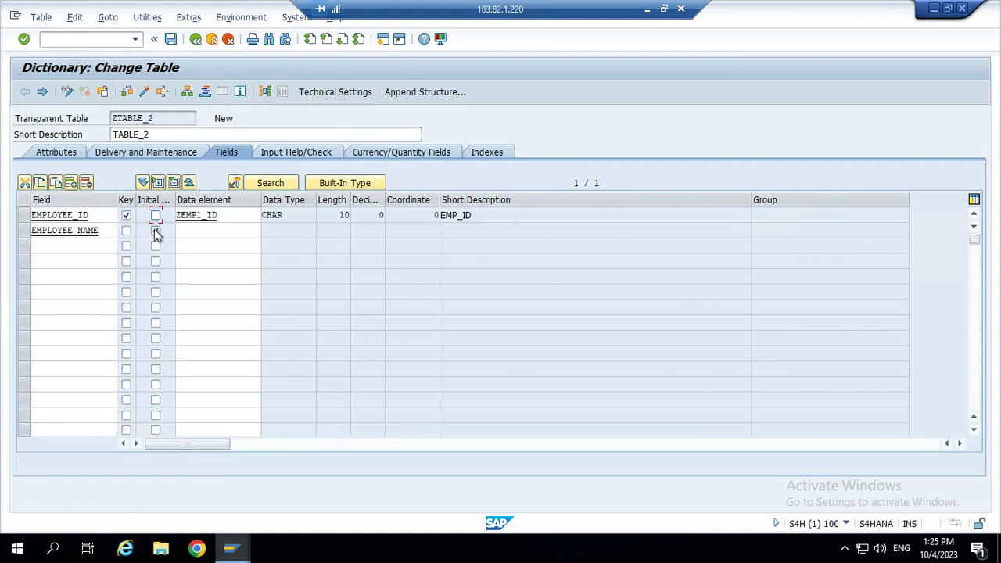
click(154, 230)
Make EMPLOYEE_NAME a key, try activating, review the missing-type log, re-tick EMPLOYEE_ID Initial Values
click(126, 232)
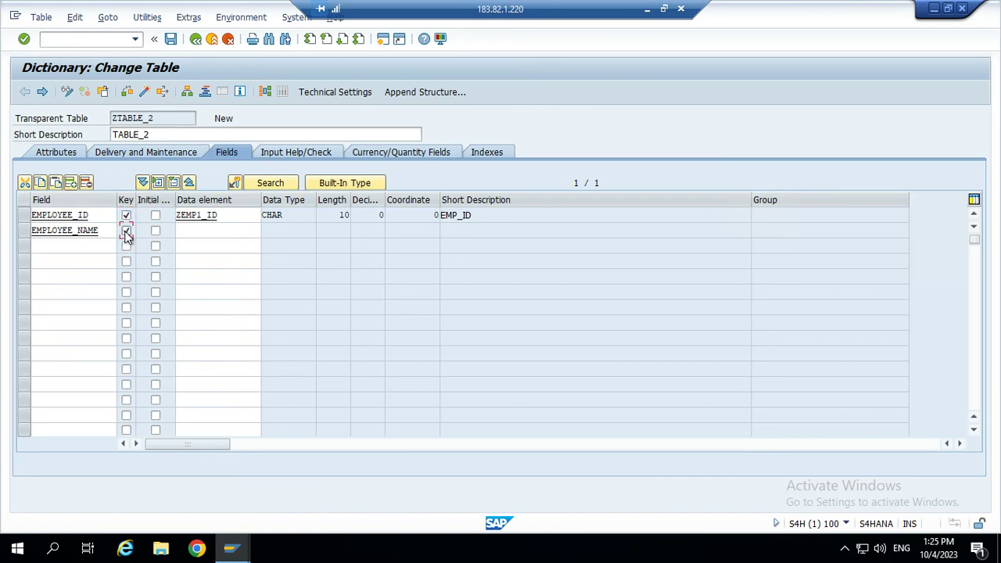
click(144, 91)
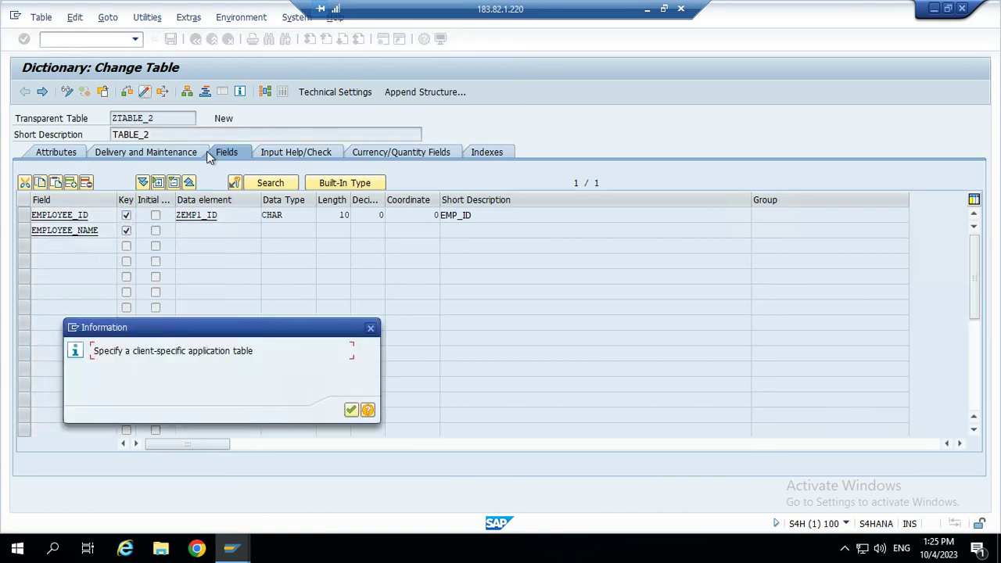
click(351, 410)
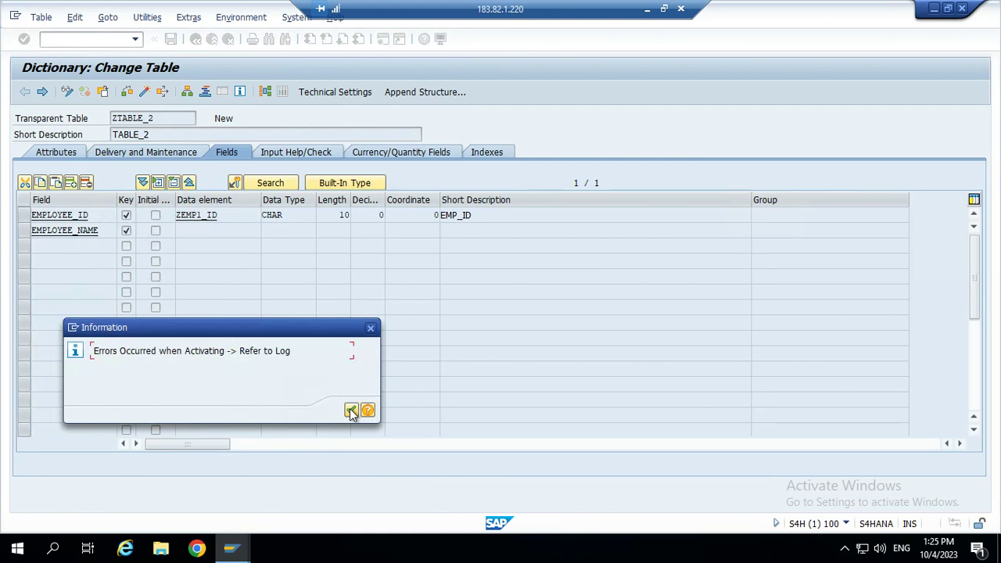
click(351, 411)
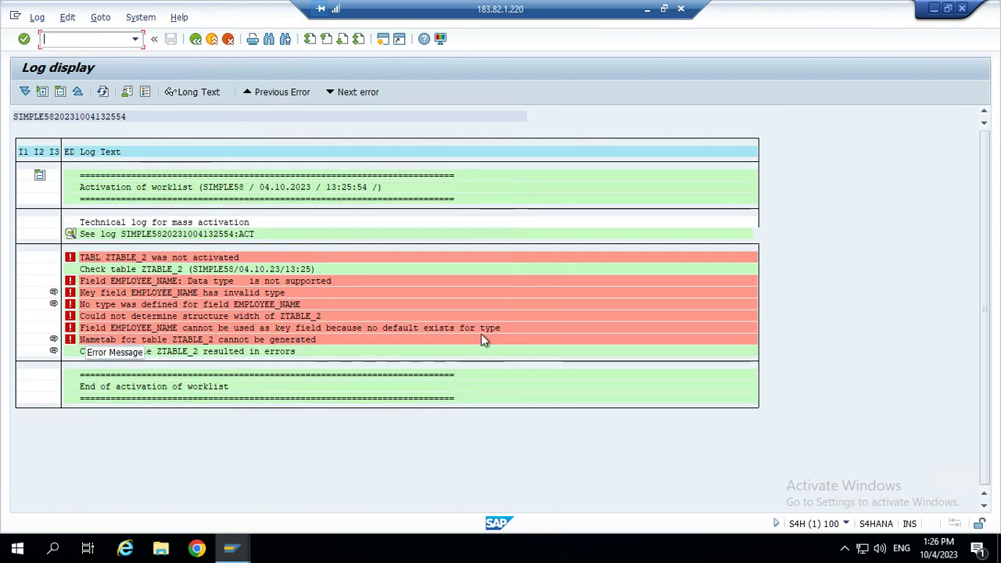
click(196, 39)
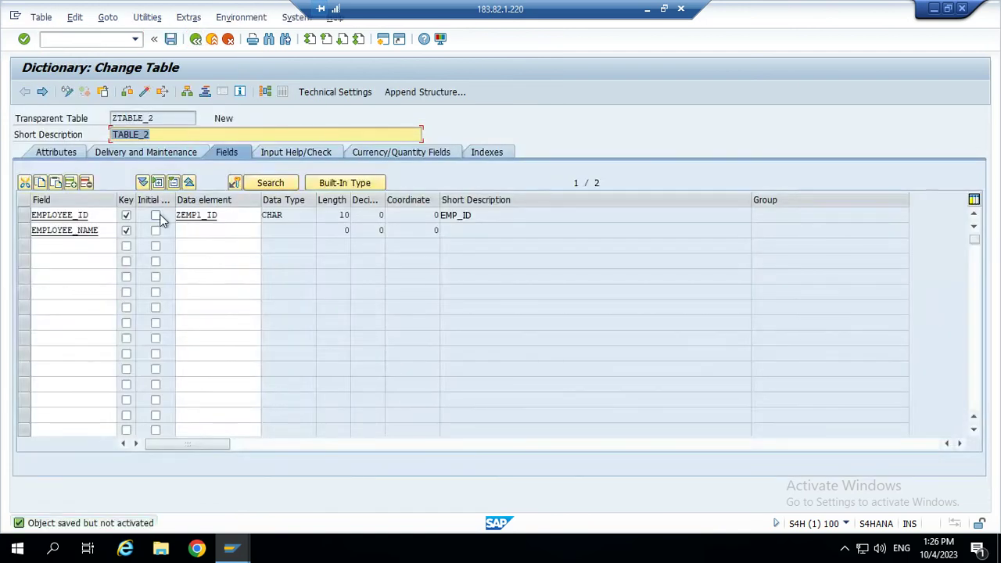
click(156, 216)
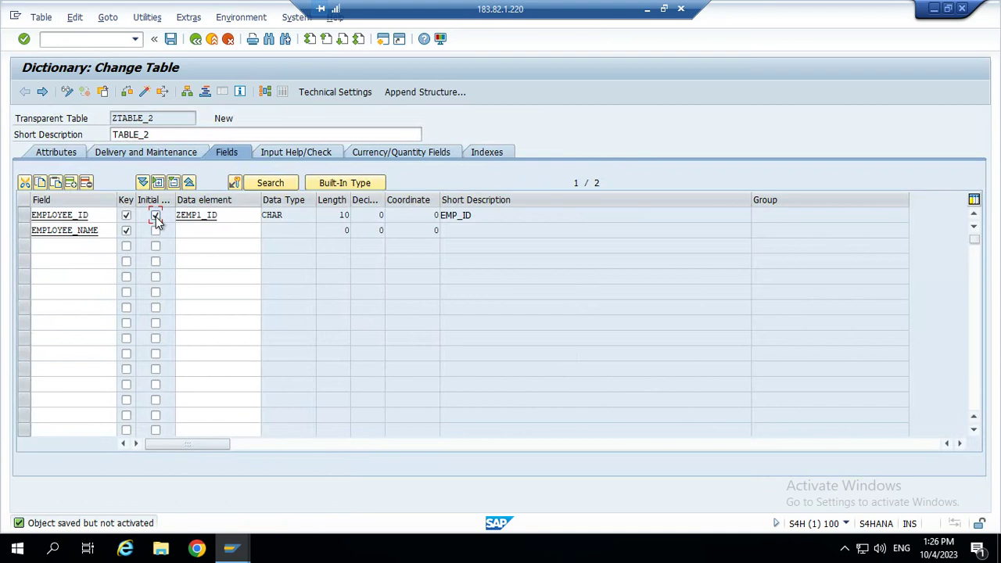
Assign data element ZEMP2_NAME to the EMPLOYEE_NAME field
click(201, 230)
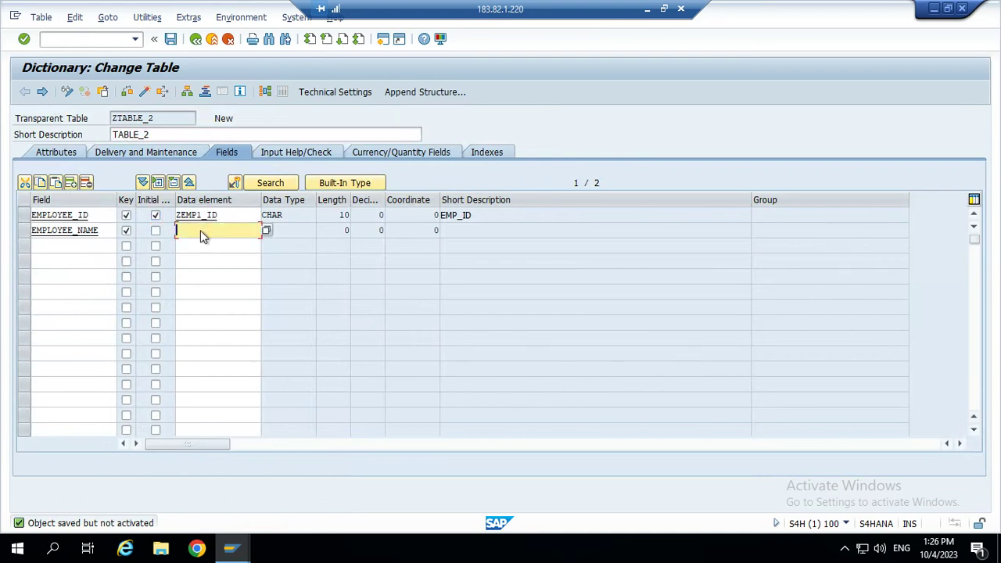
key(Down)
key(Down)
key(Return)
key(Return)
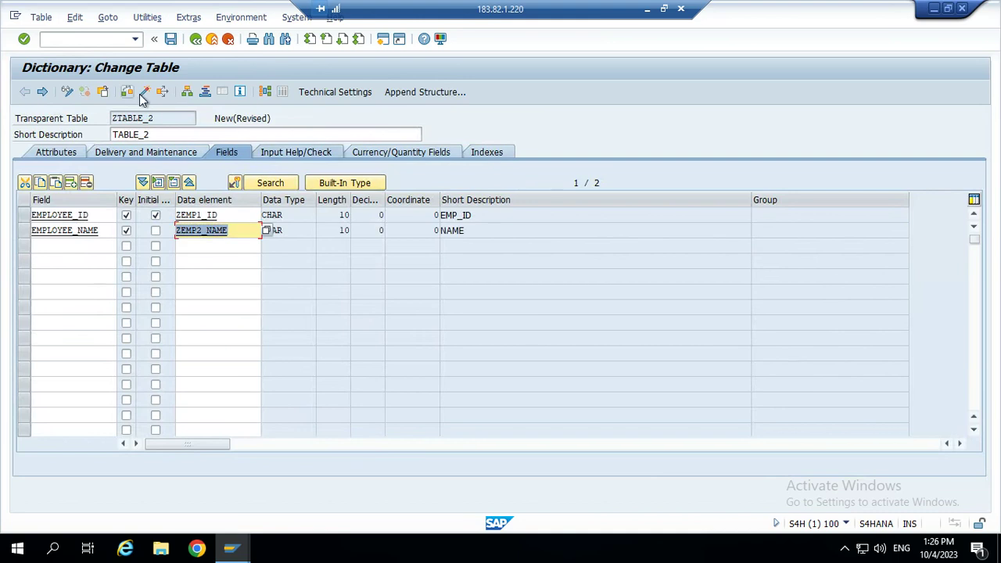
Try activating ZTABLE_2 again and review the size-category error log
click(144, 93)
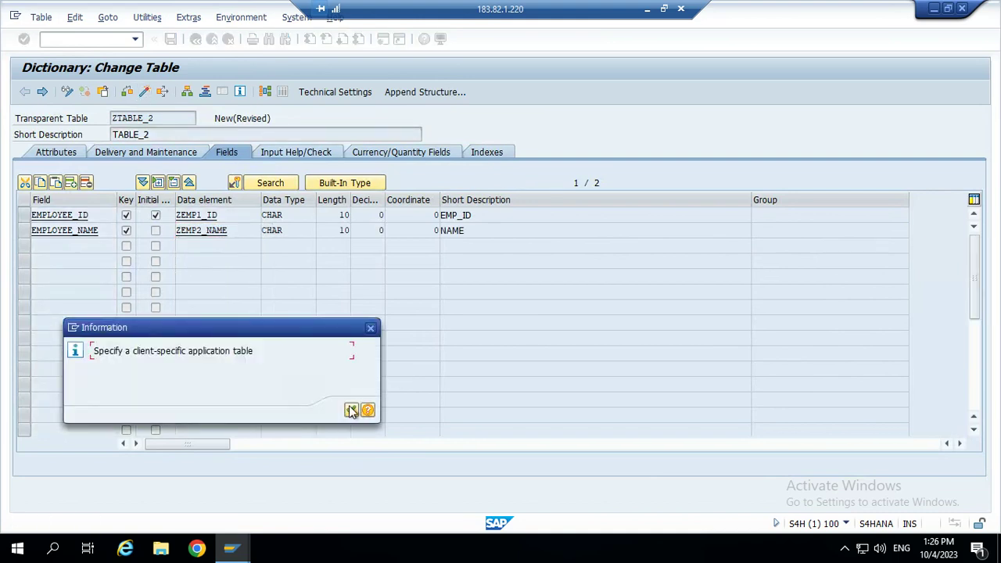
click(351, 410)
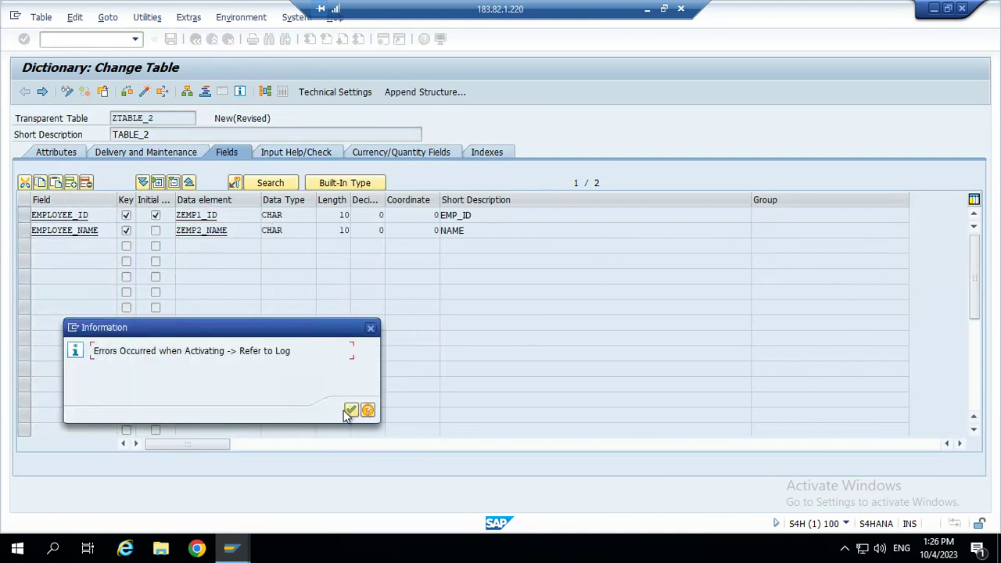
click(350, 409)
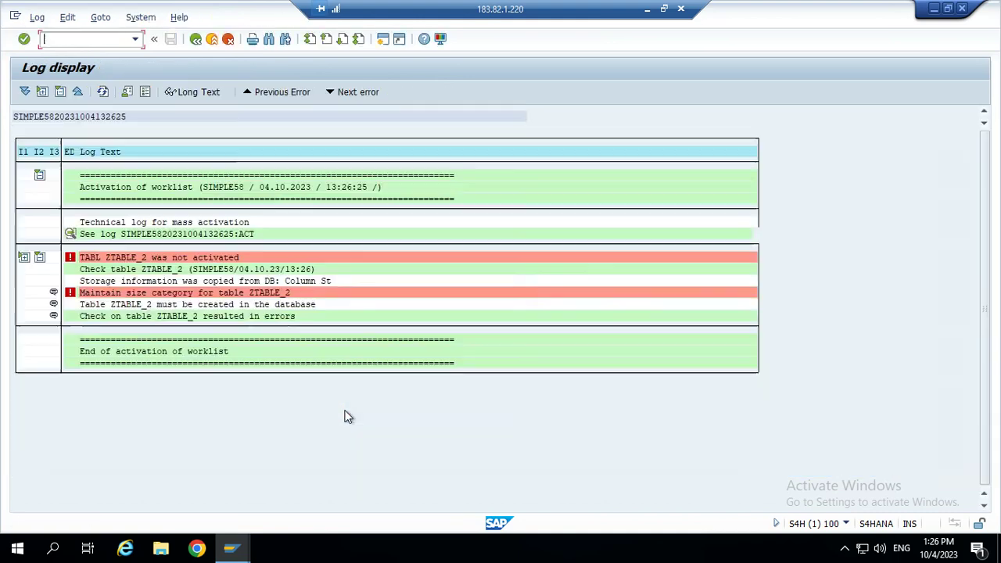
click(195, 38)
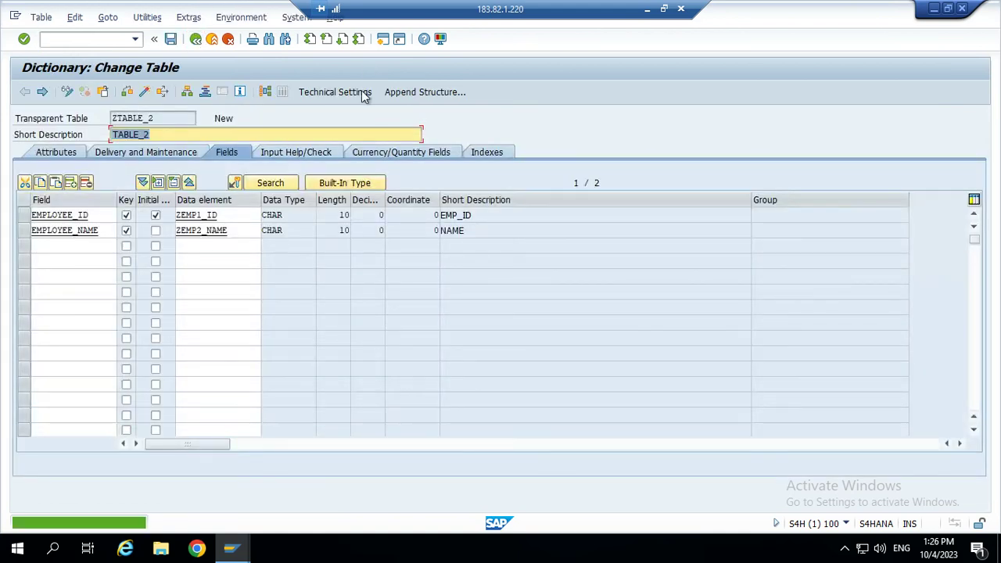
Set the size category to 0 (0 to 15.000 records) in technical settings
click(347, 95)
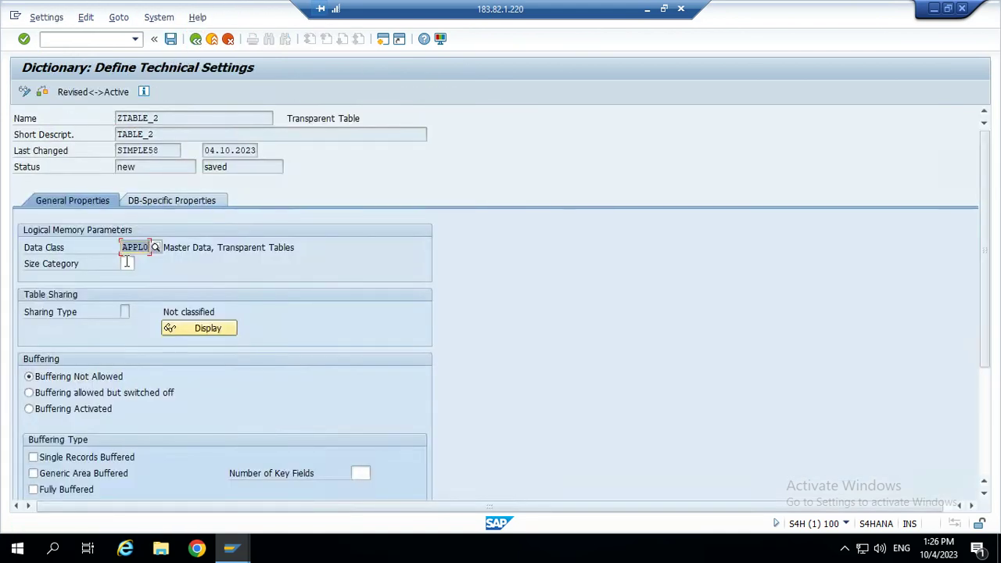
click(126, 263)
text(0)
click(142, 264)
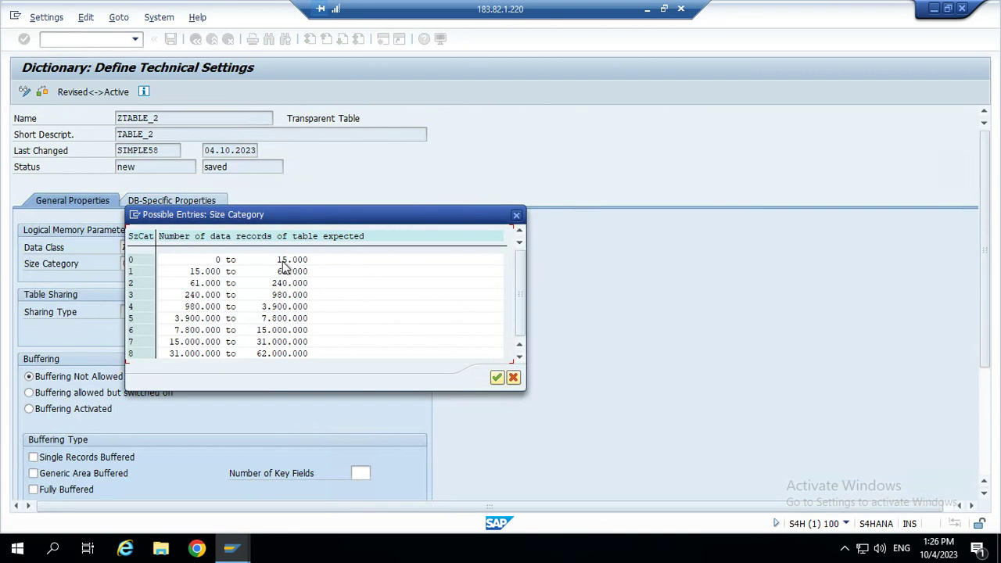
click(516, 217)
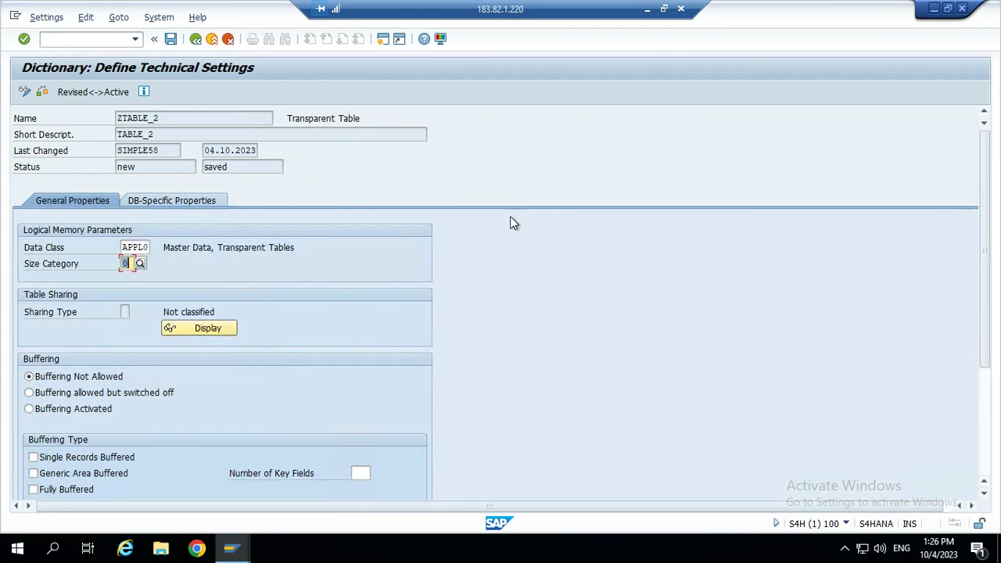
Save the settings, return to the field list, and activate ZTABLE_2
click(171, 39)
click(196, 39)
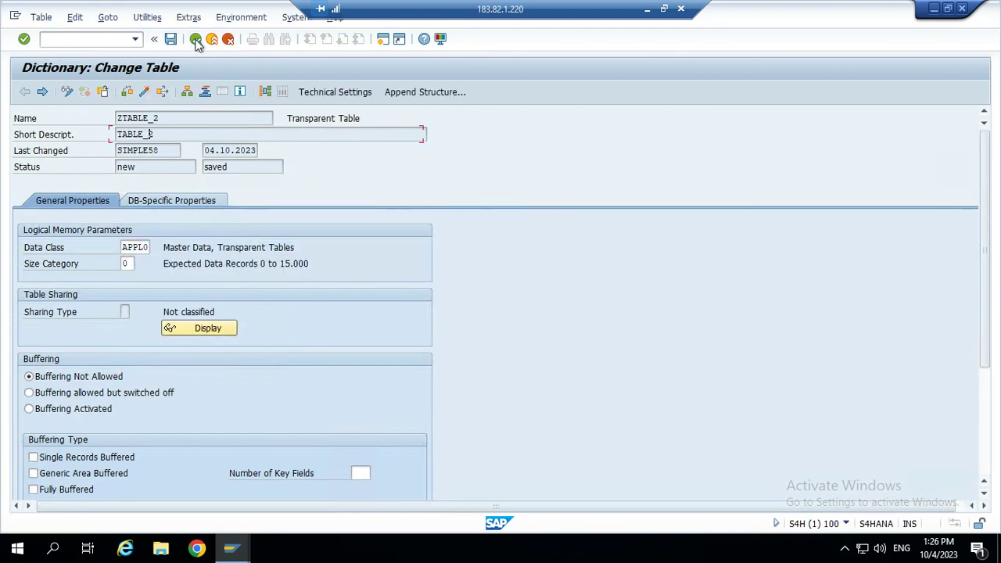
click(144, 92)
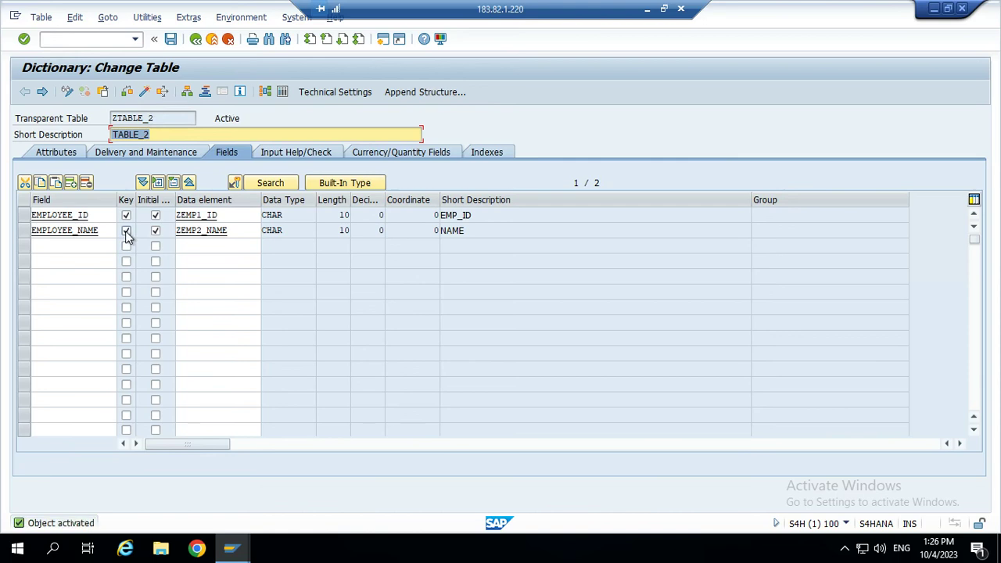
Remove EMPLOYEE_NAME from the table key and widen the Initial Values column
click(155, 232)
click(126, 232)
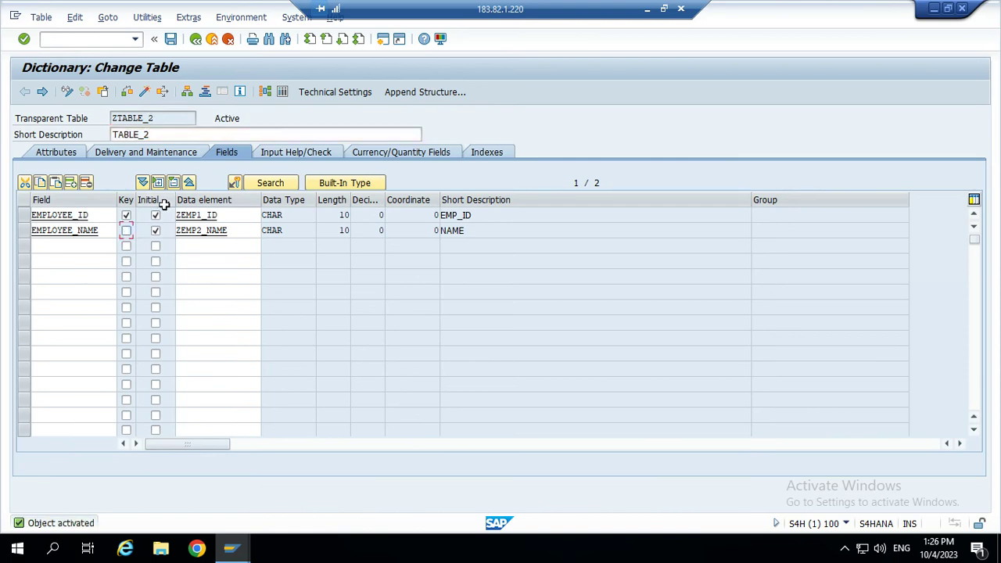
drag(174, 199, 199, 199)
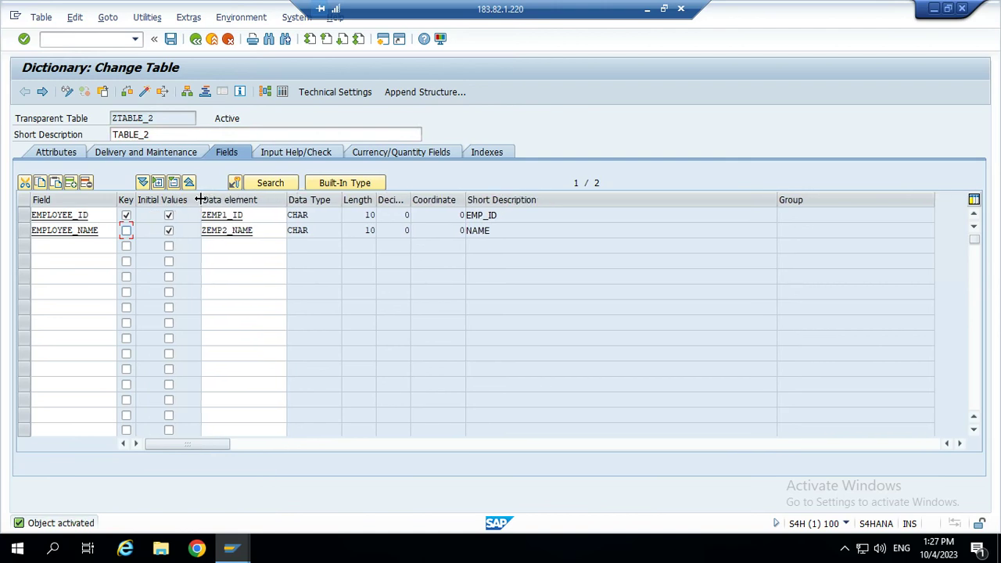
Look through the menus for table contents entry, then reactivate ZTABLE_2
click(192, 18)
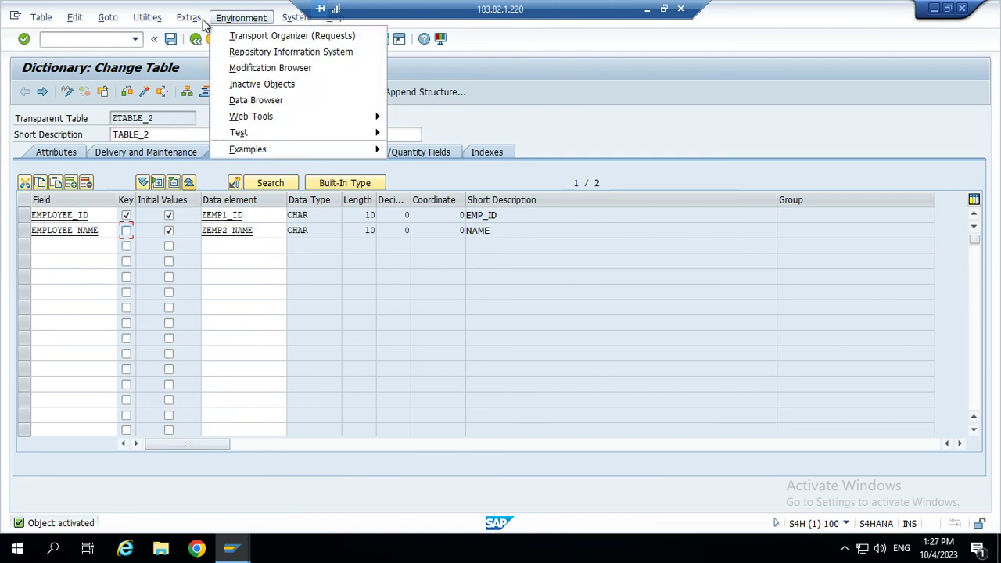
mouse_move(156, 22)
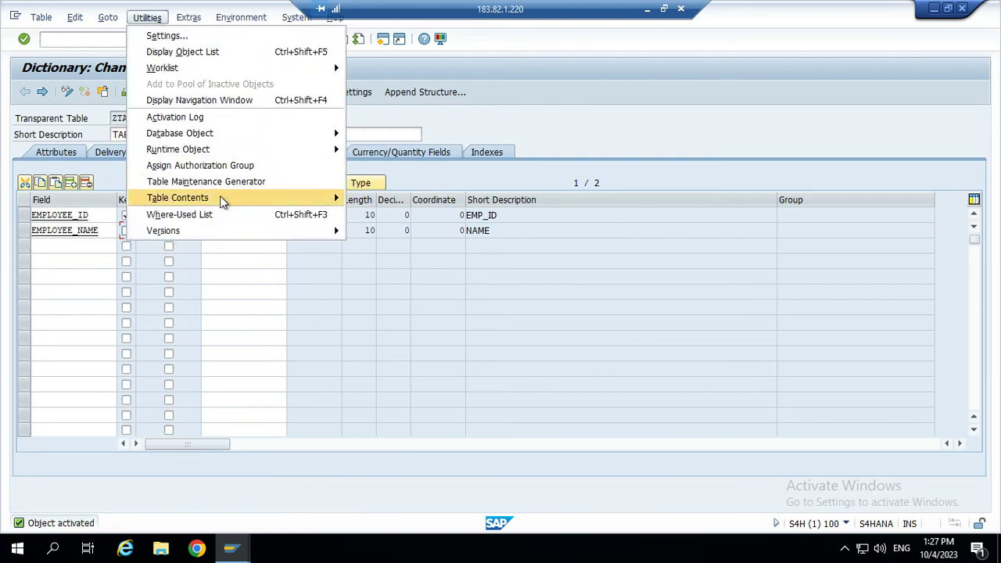
mouse_move(222, 200)
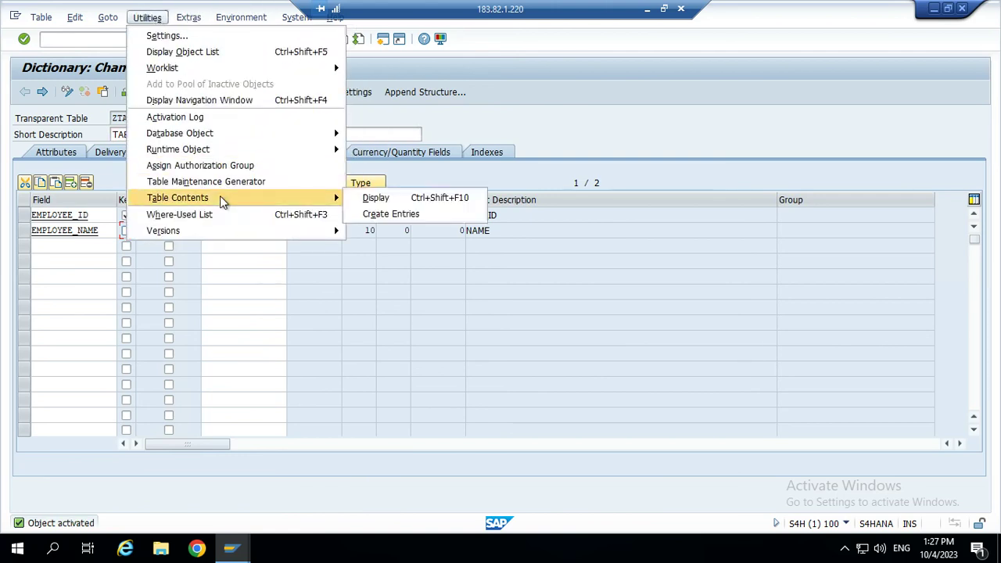
click(377, 282)
click(144, 92)
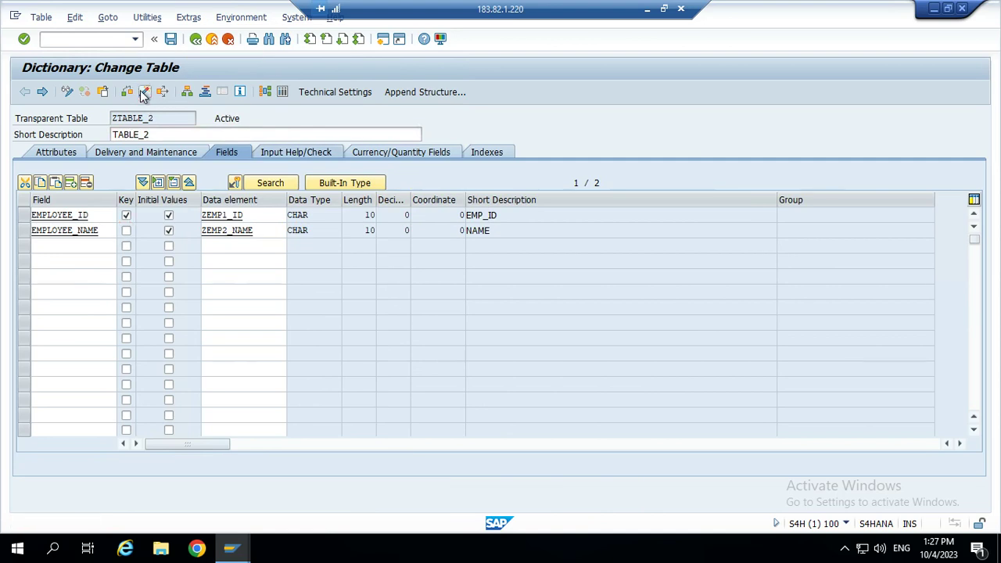
click(351, 411)
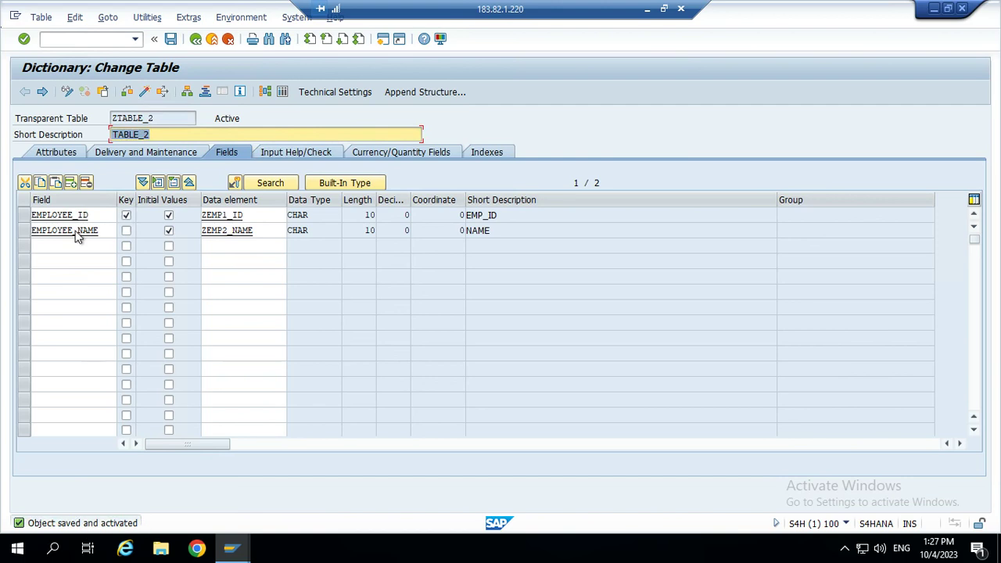
Open Create Entries for ZTABLE_2 and save employee 101 with a name
click(146, 18)
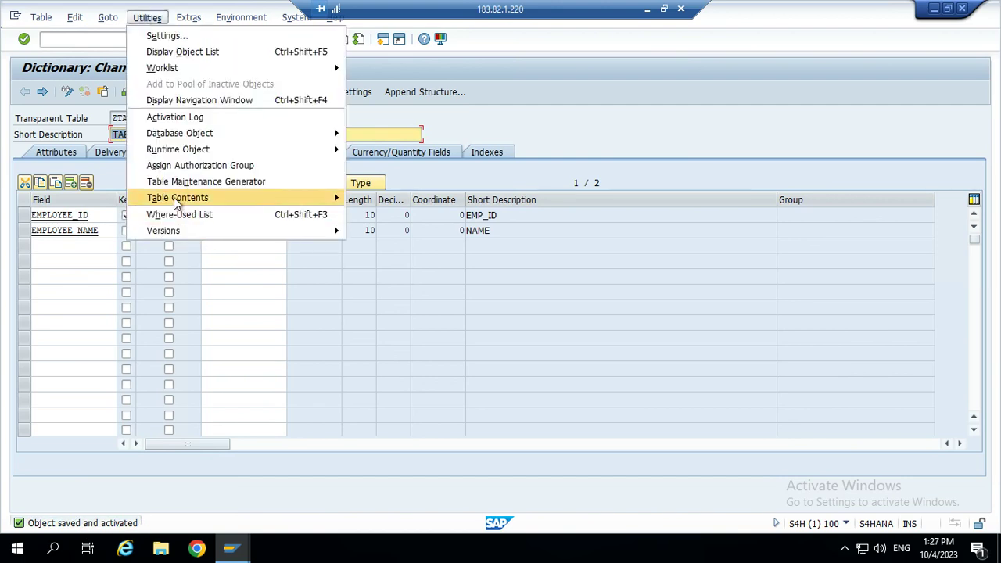
mouse_move(173, 197)
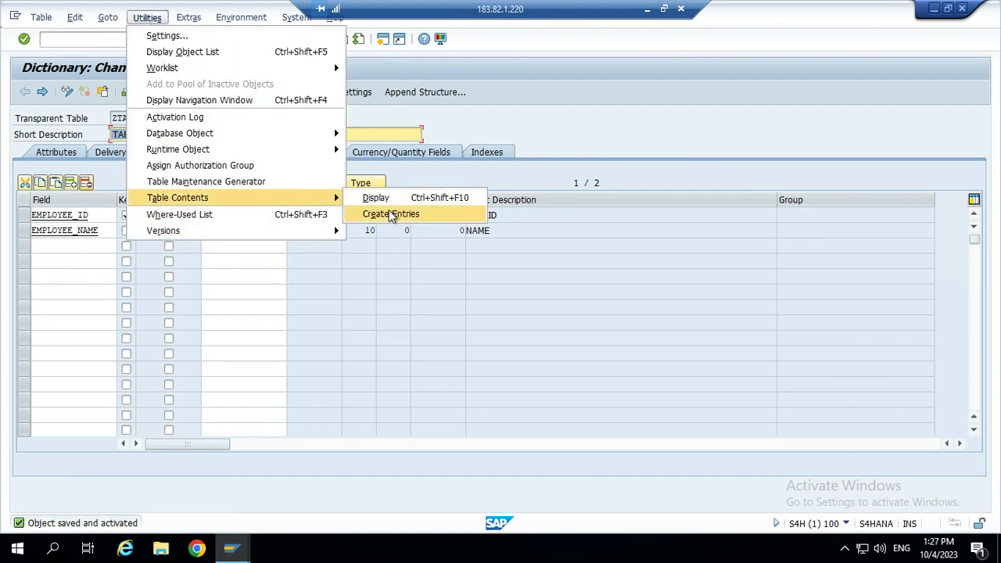
click(368, 213)
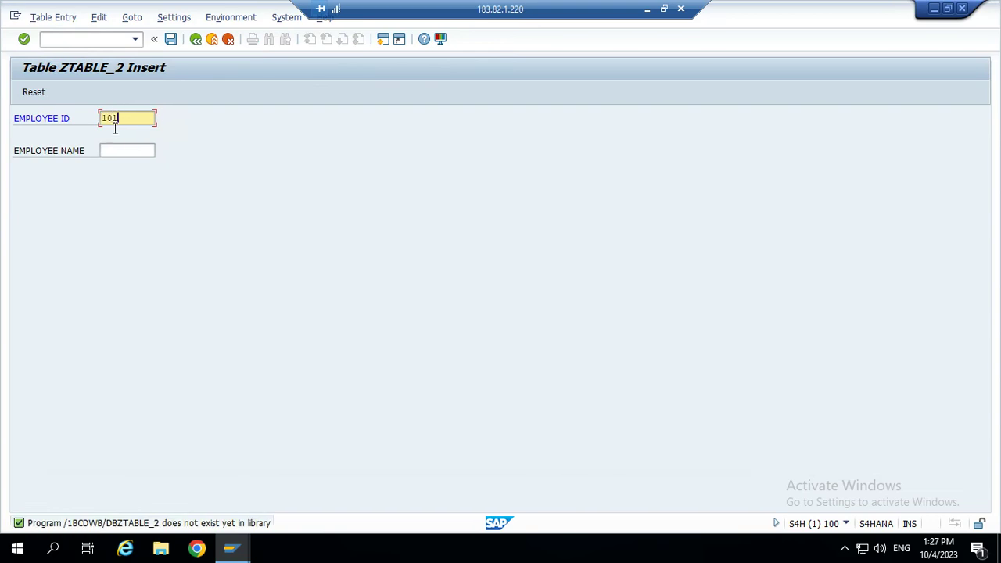
click(118, 151)
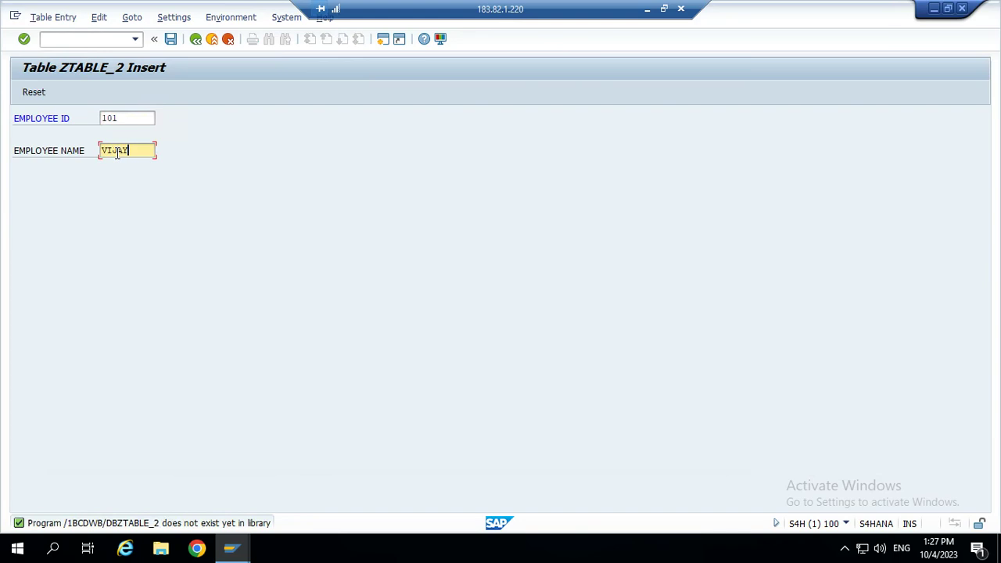
click(171, 38)
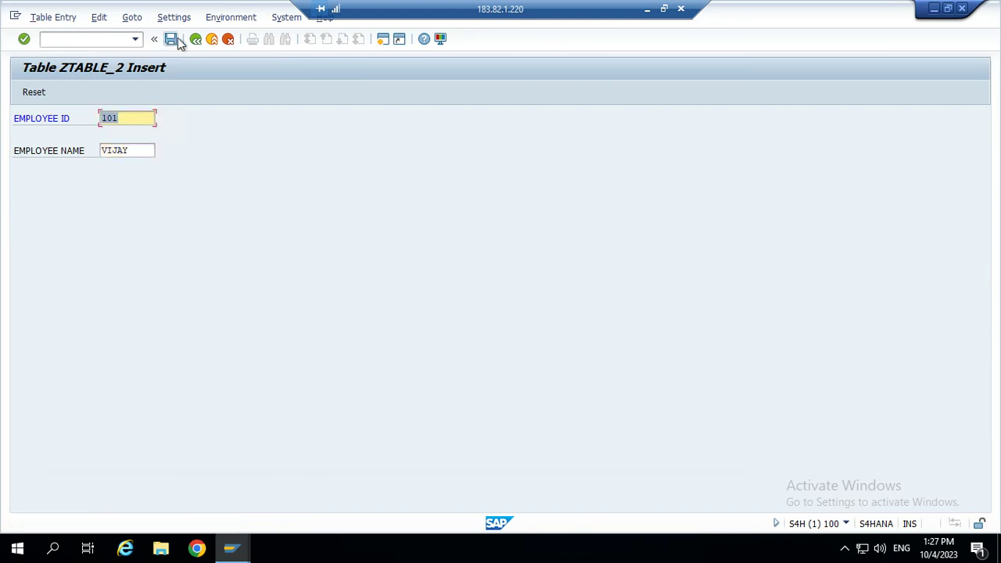
click(195, 39)
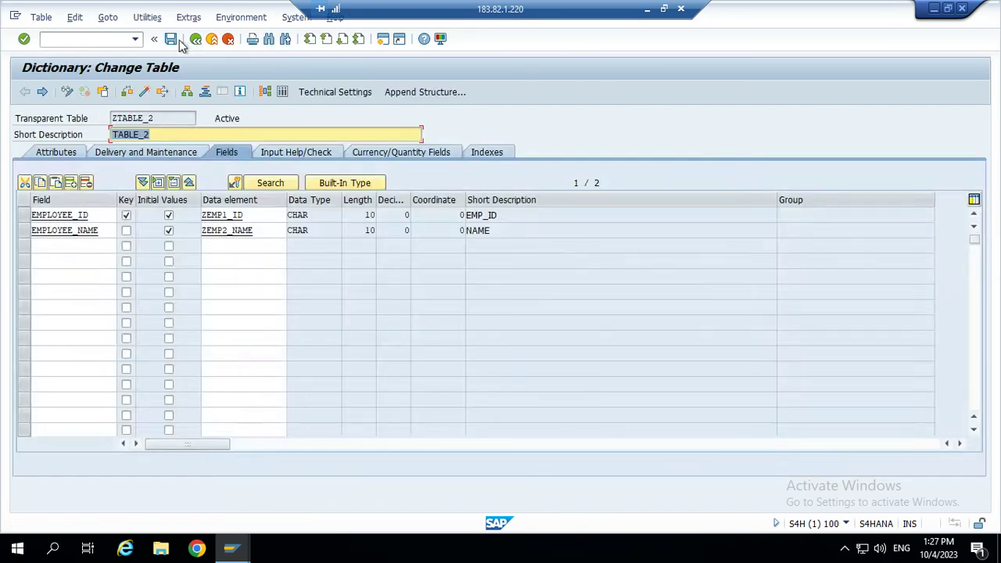
Create and save a new record for employee 102 named SUJI
click(147, 16)
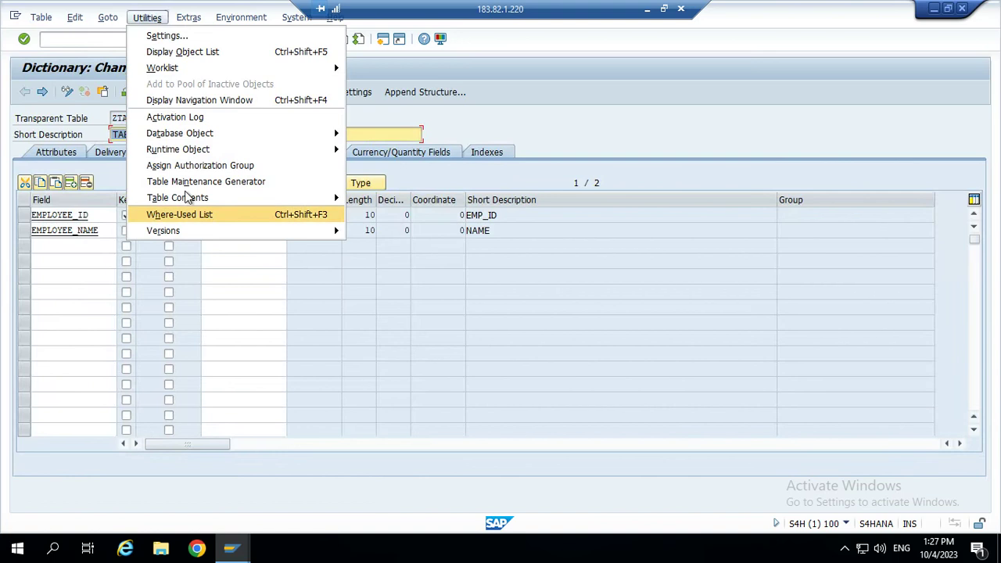
mouse_move(185, 197)
click(395, 214)
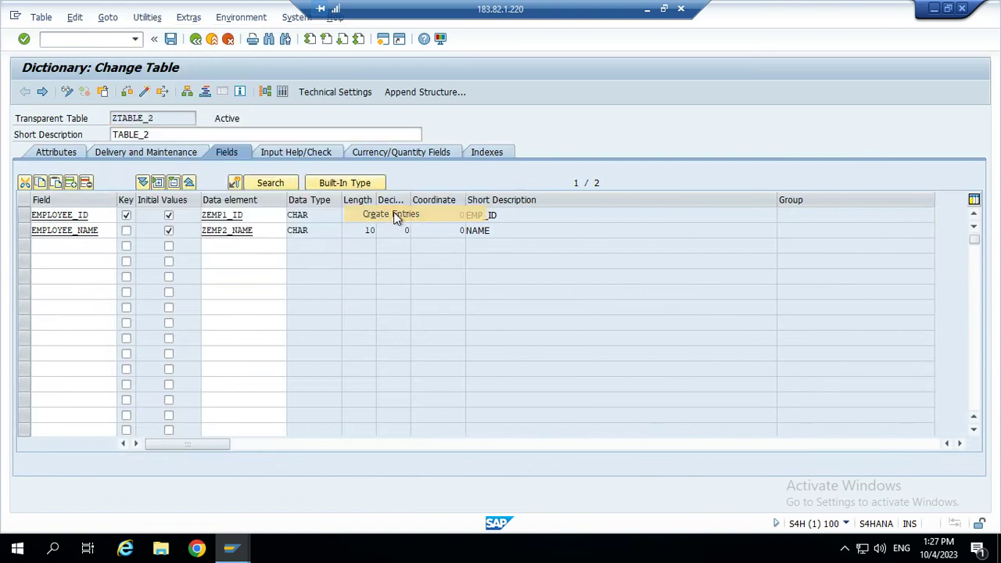
text(1)
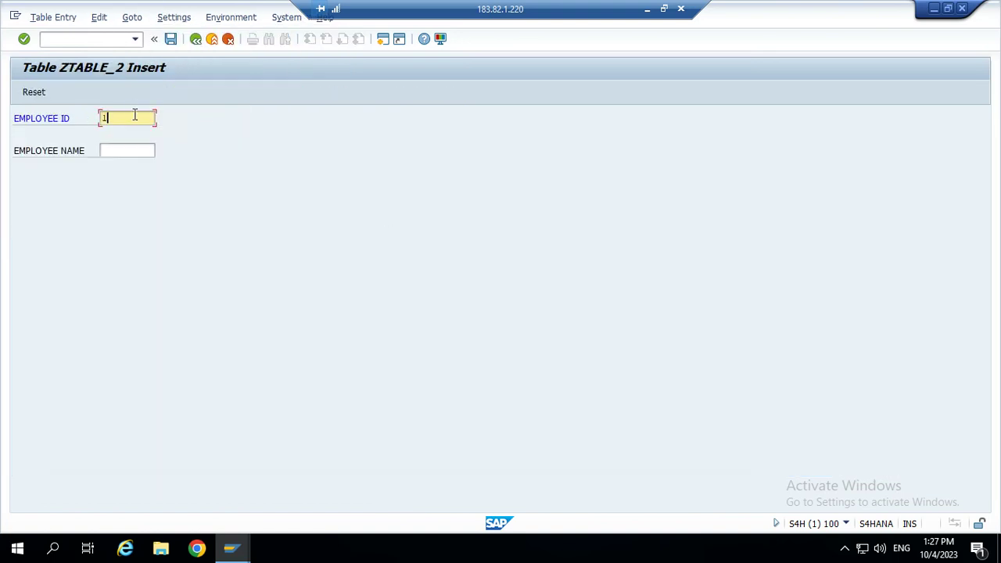
text(02)
click(112, 151)
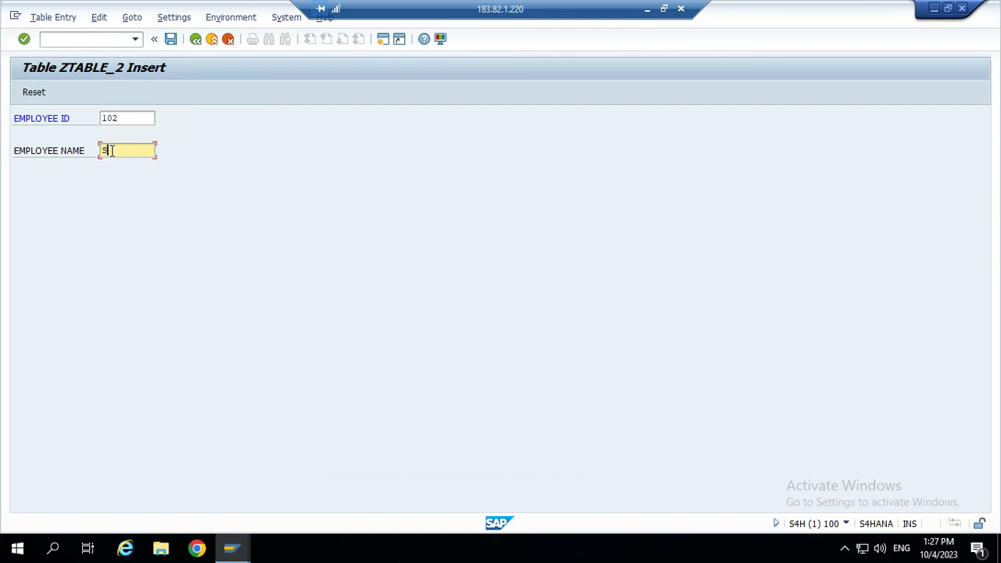
text(SUJI)
click(173, 43)
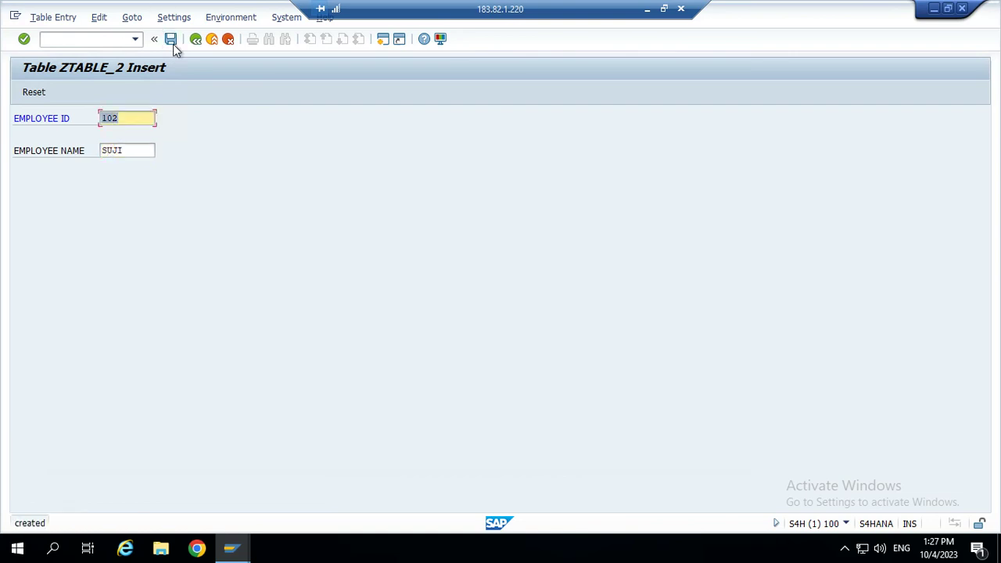
Change the ID to 103, edit the name, and save the record
key(BackSpace)
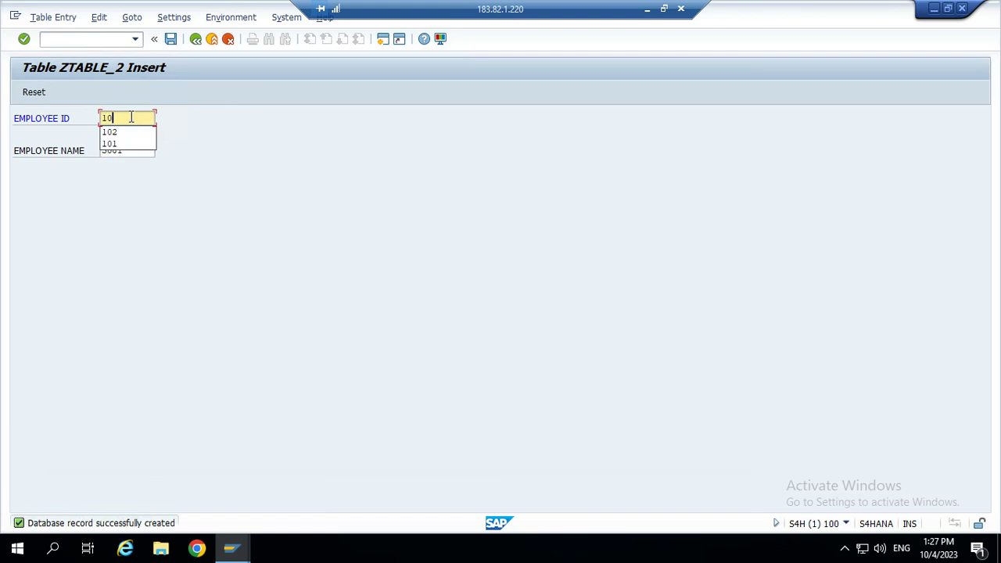
text(3)
click(129, 150)
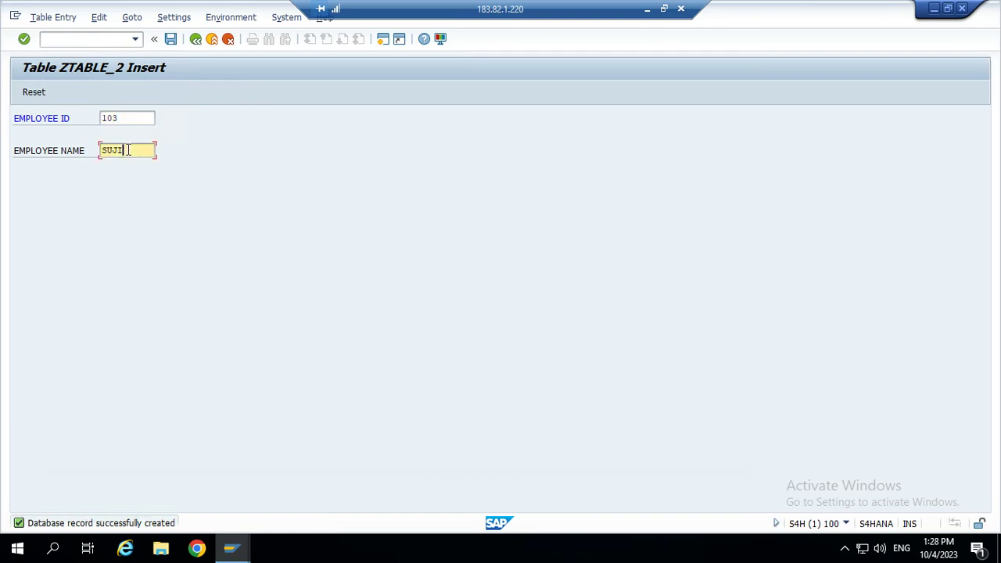
key(BackSpace)
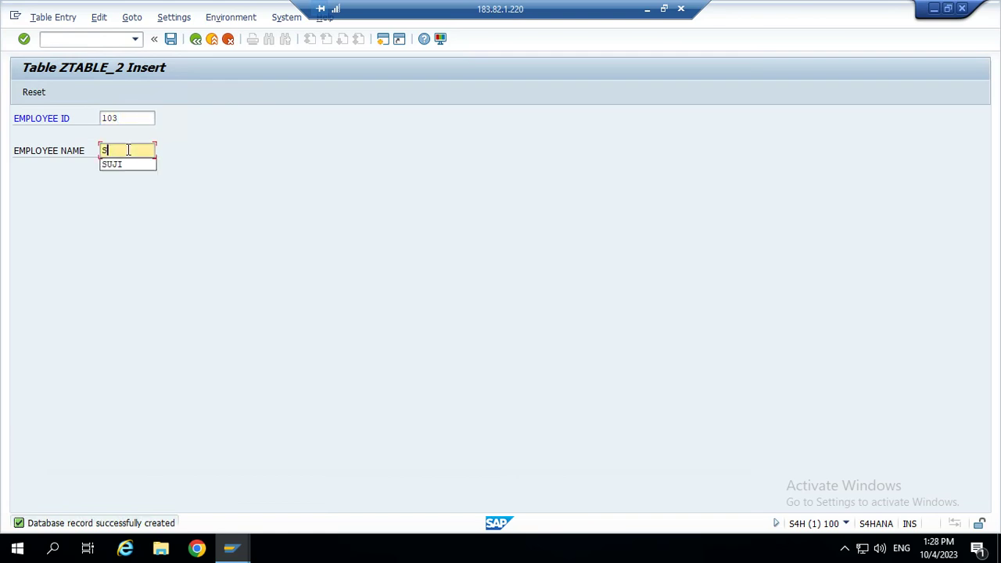
key(BackSpace)
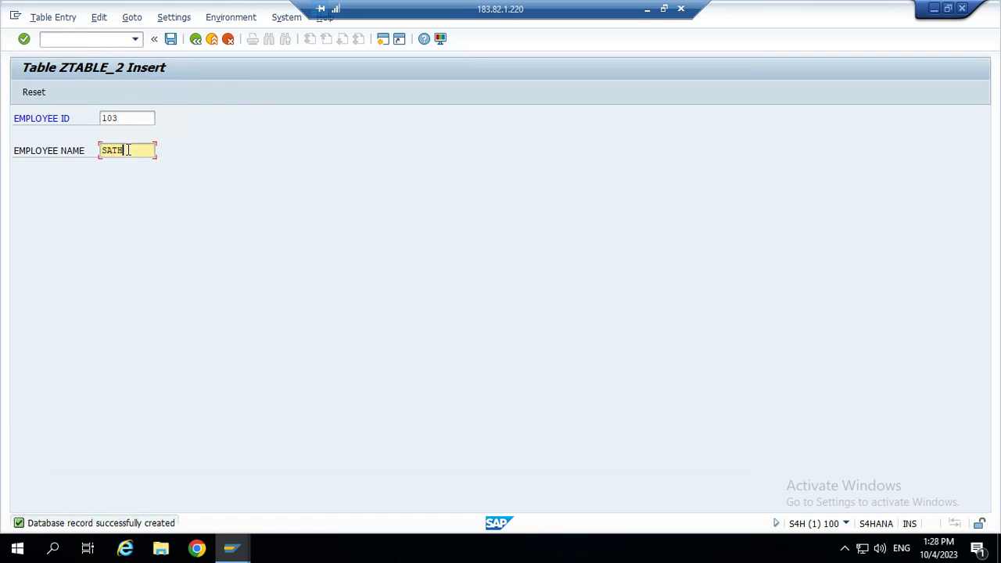
click(171, 39)
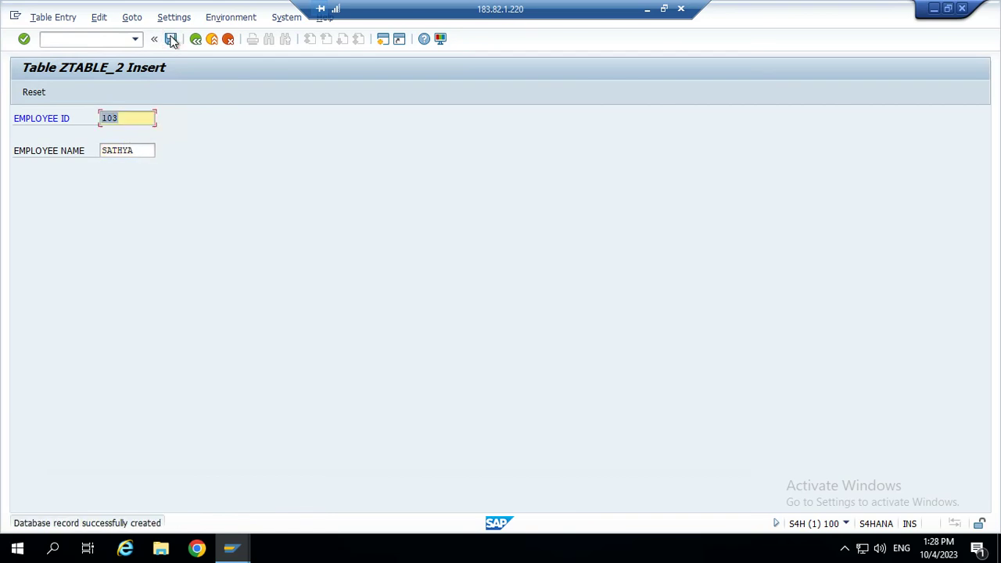
click(128, 119)
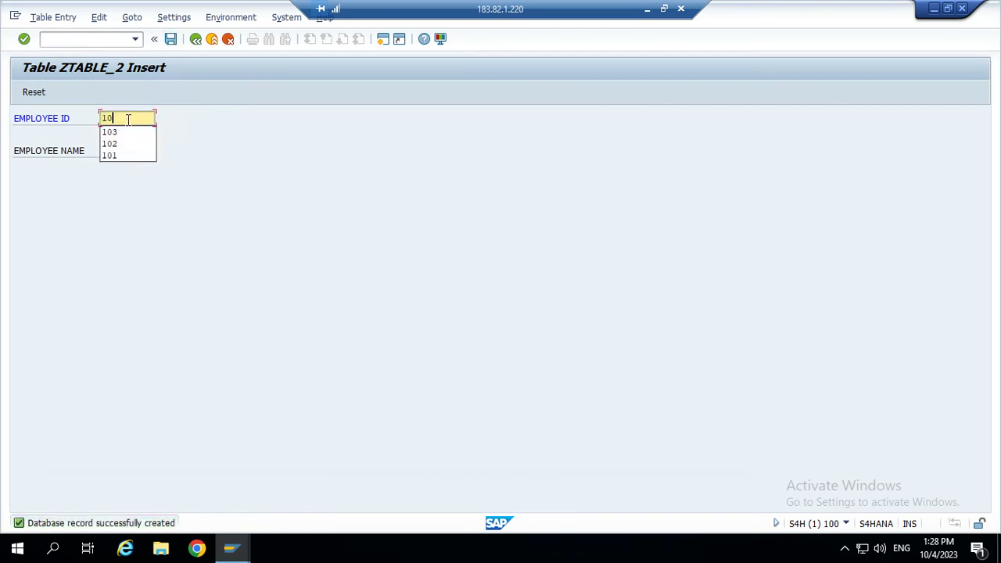
Attempt to save a duplicate record with ID 101, then return to the table definition
text(1)
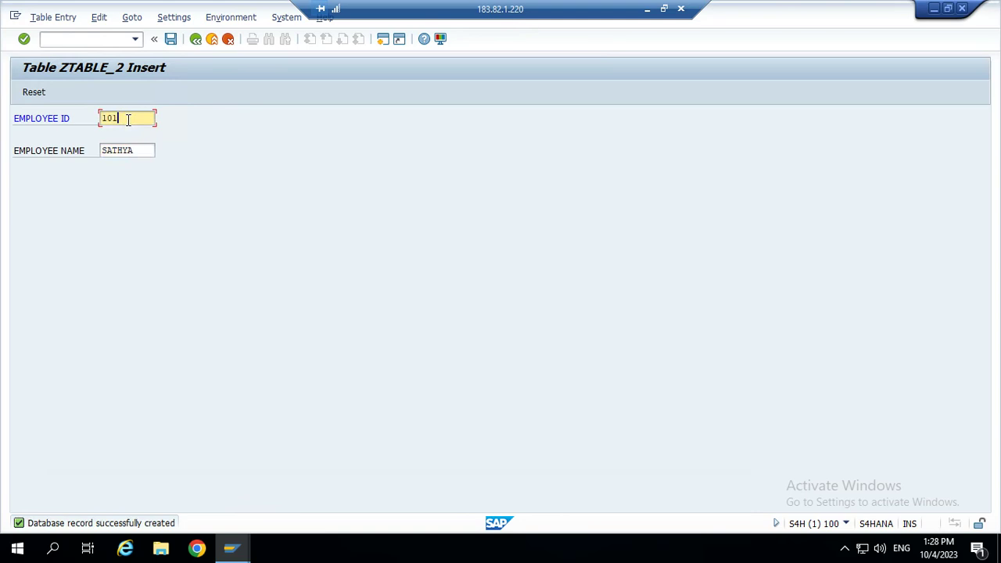
click(171, 40)
click(172, 41)
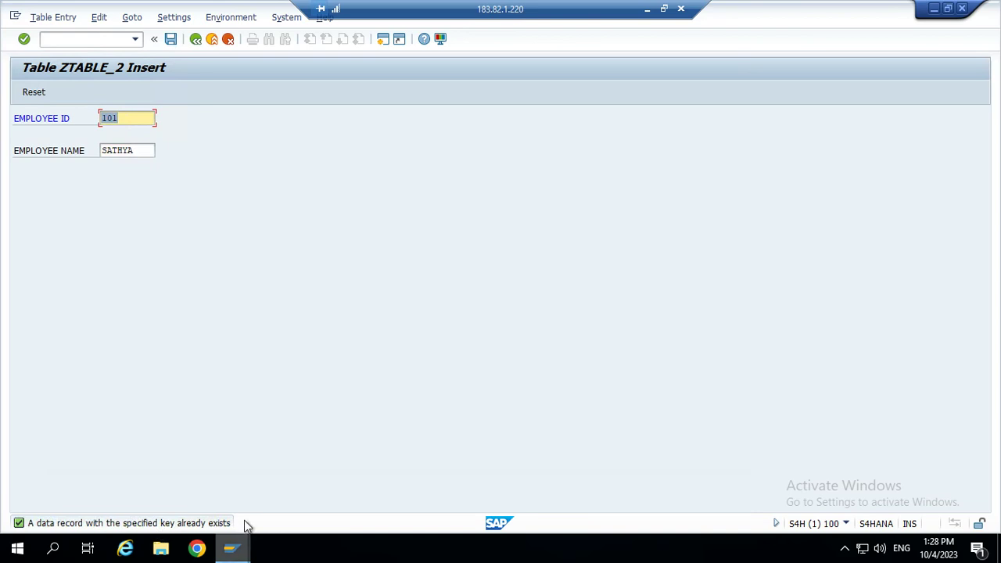
click(171, 39)
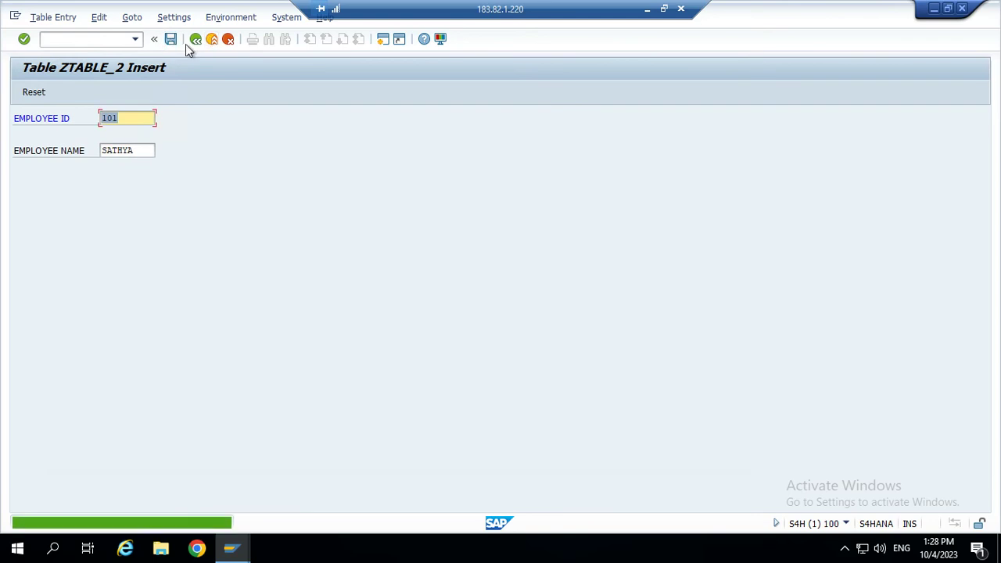
click(194, 40)
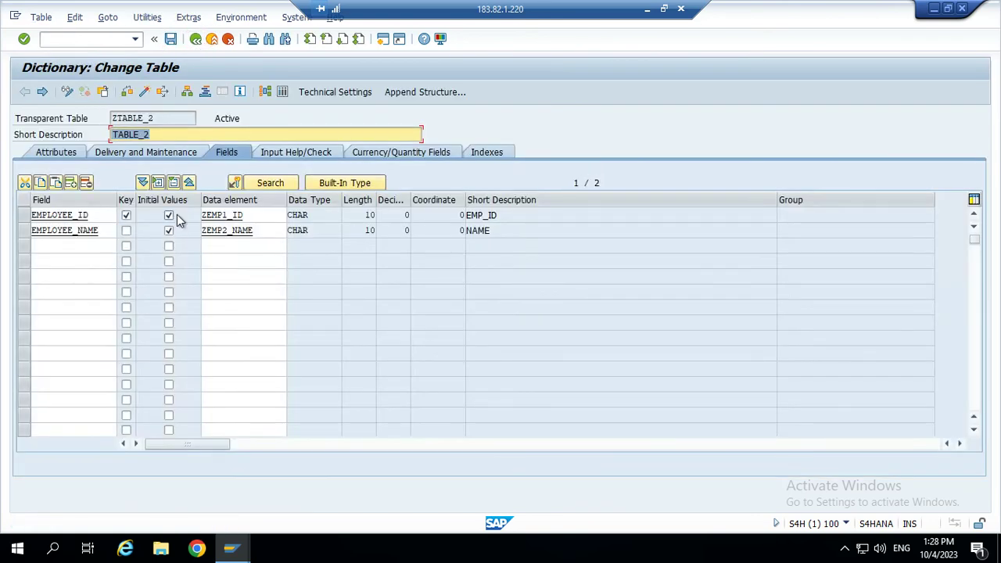
Save the table, then create and save employee 104 named VASU
click(170, 39)
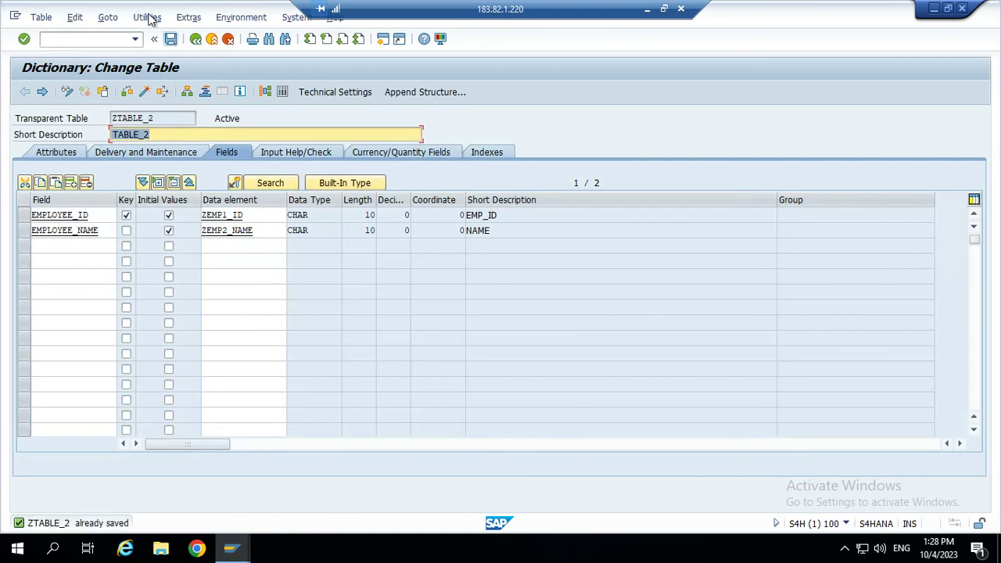
click(148, 17)
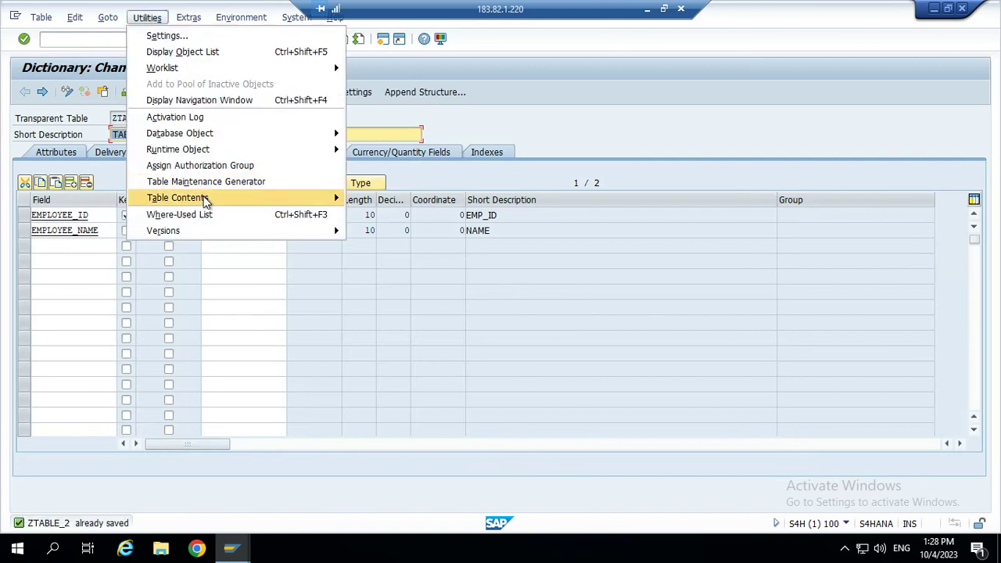
mouse_move(204, 200)
click(389, 212)
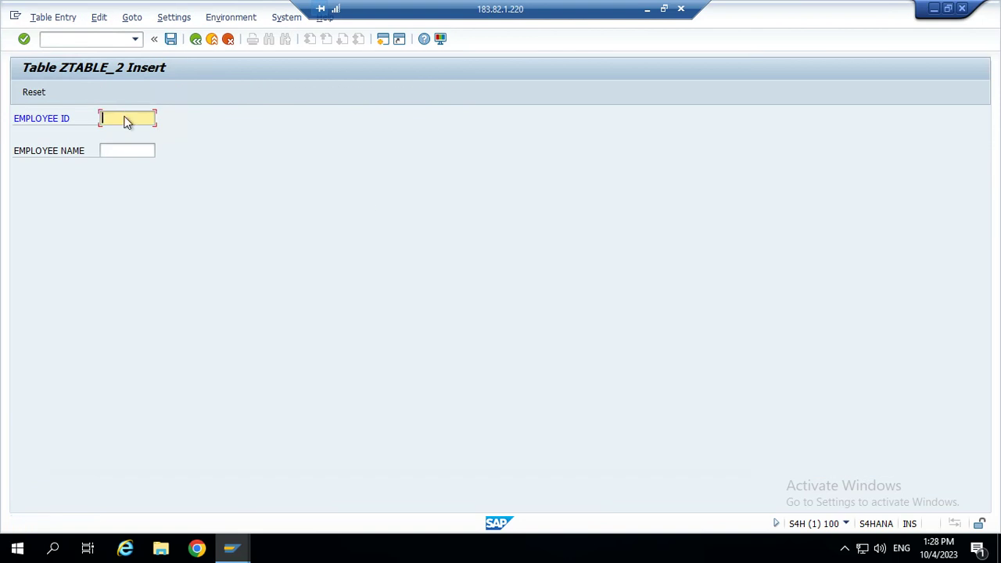
text(104)
click(122, 151)
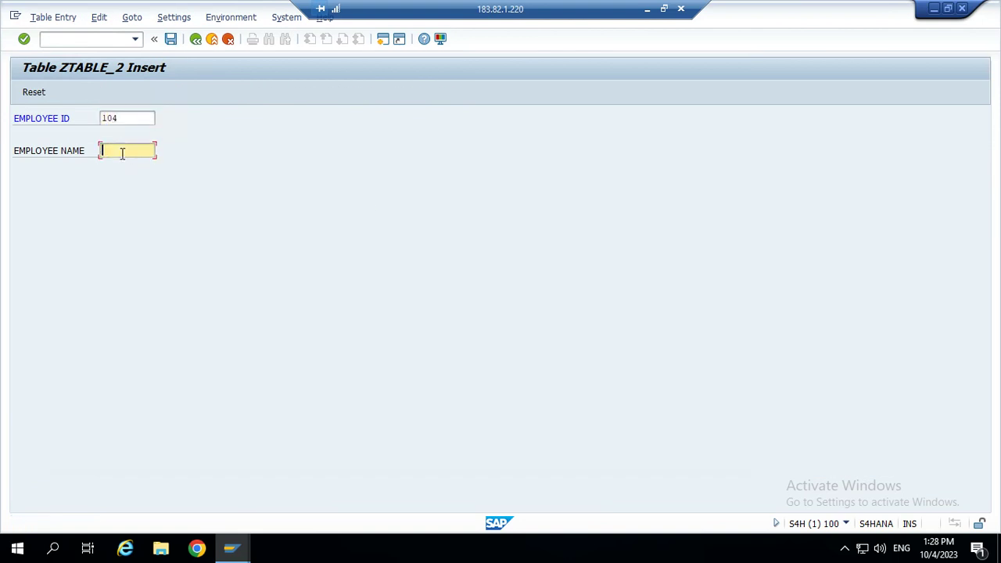
click(69, 119)
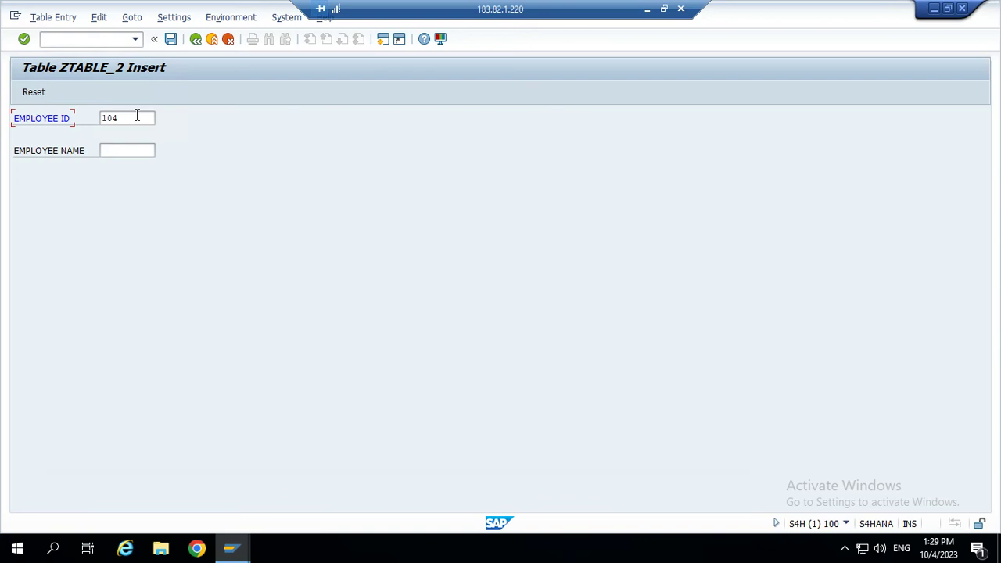
click(123, 153)
text(VASU)
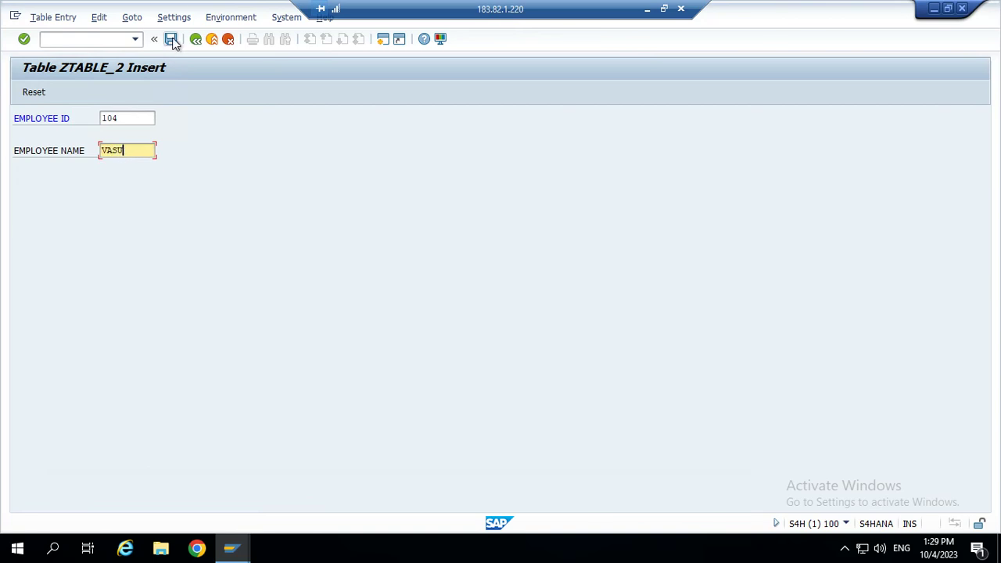
click(172, 39)
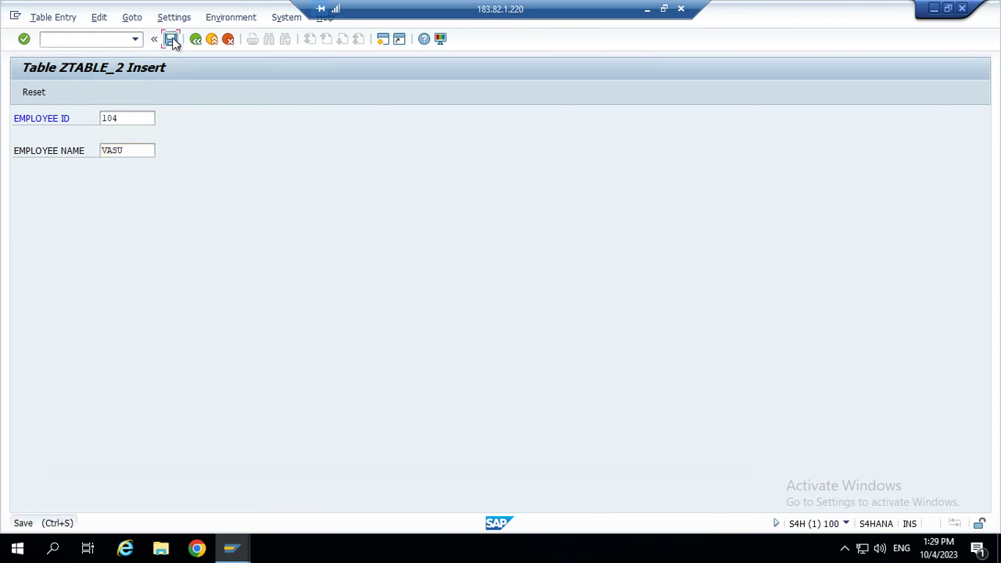
click(196, 39)
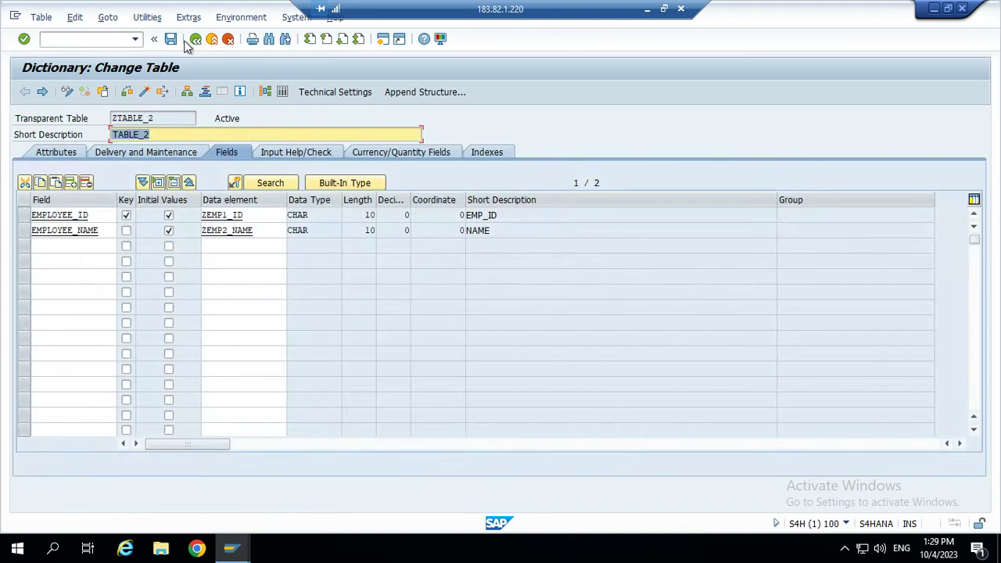
Open a blank Create Entries form for ZTABLE_2 again
click(145, 17)
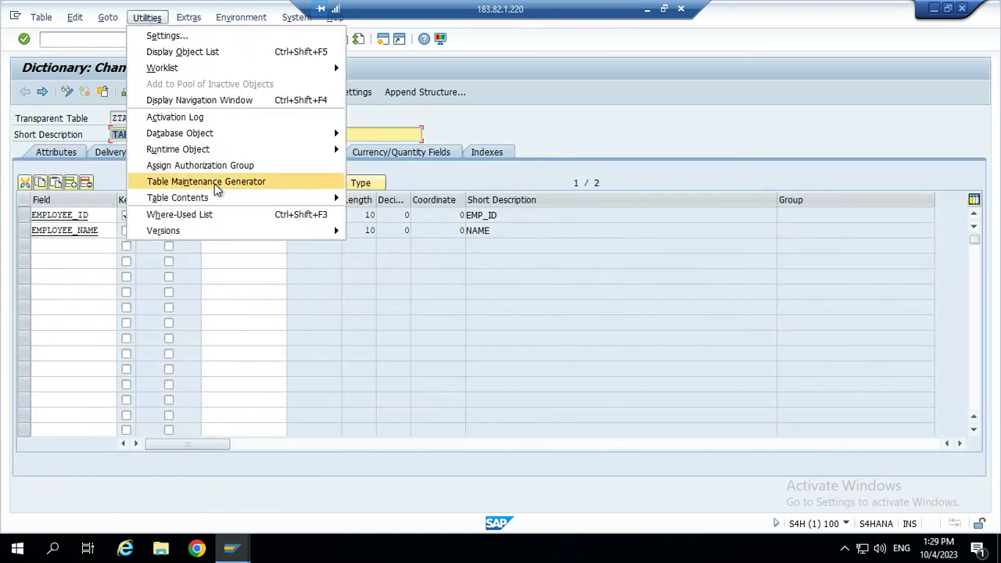
mouse_move(196, 197)
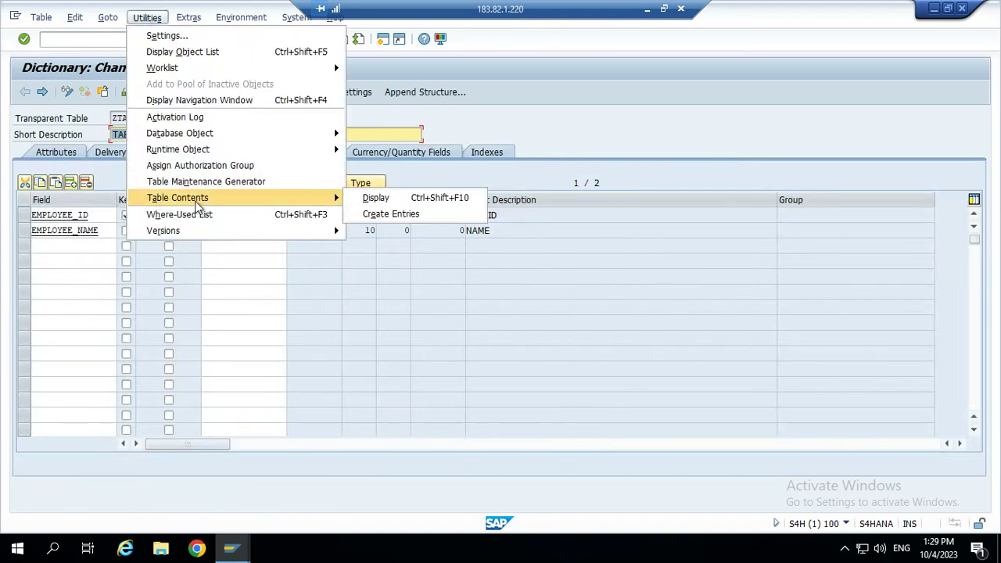
click(402, 215)
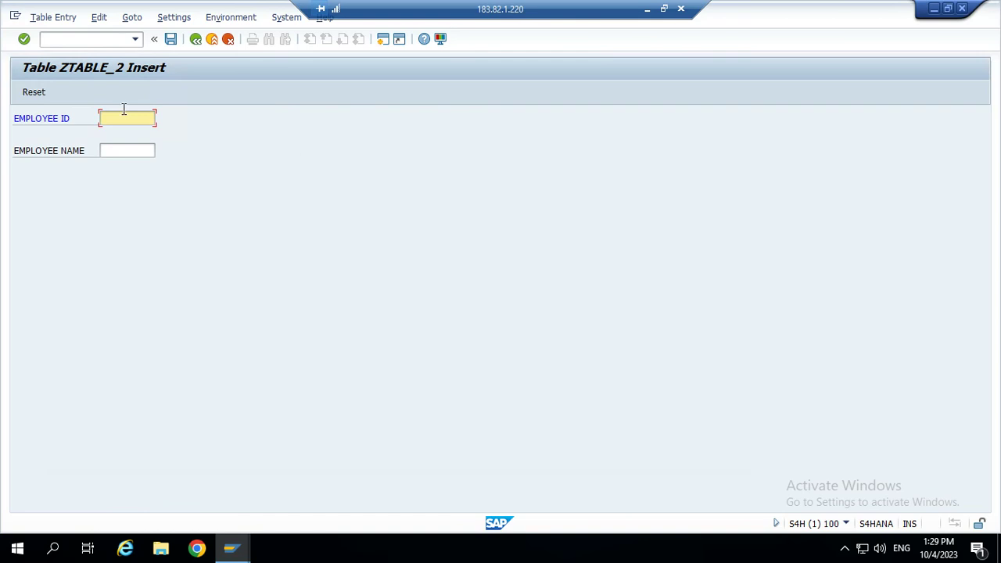
Save employee 105 with name KEERTHI as a new record
text(105)
click(119, 152)
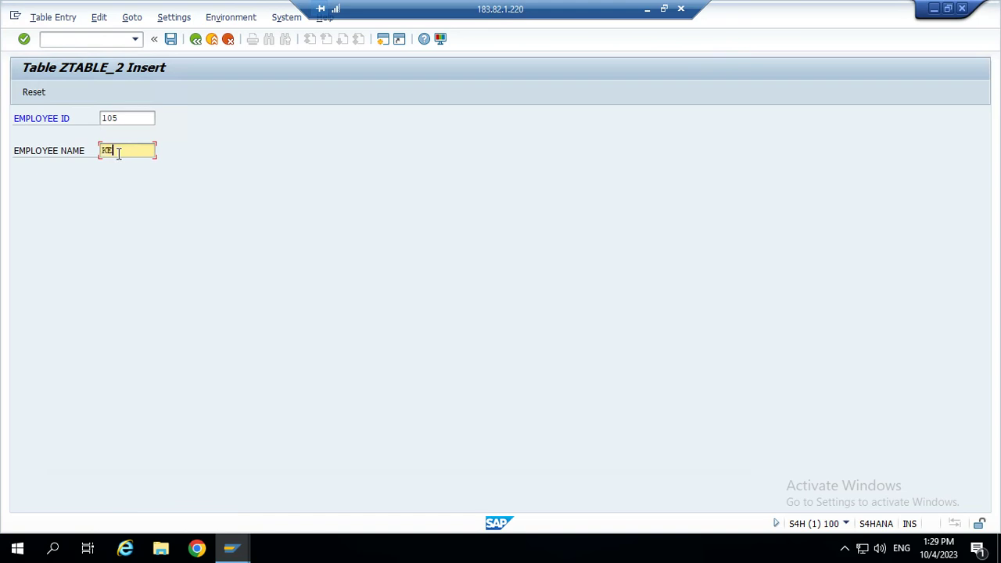
text(KEERTHI)
click(171, 41)
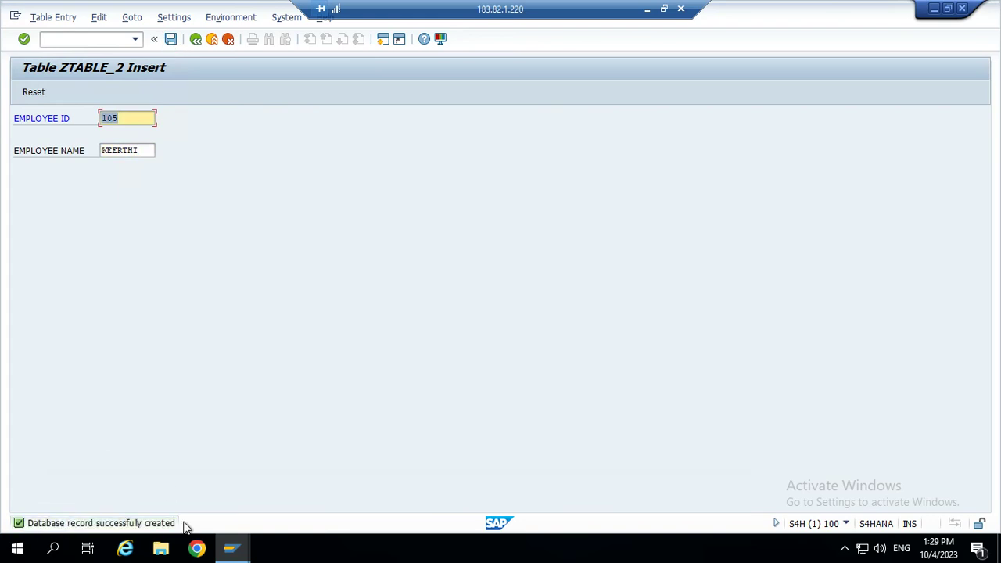
Try saving a second ID 105 record named KARTHI, then return to the table definition
click(128, 117)
text(1)
key(BackSpace)
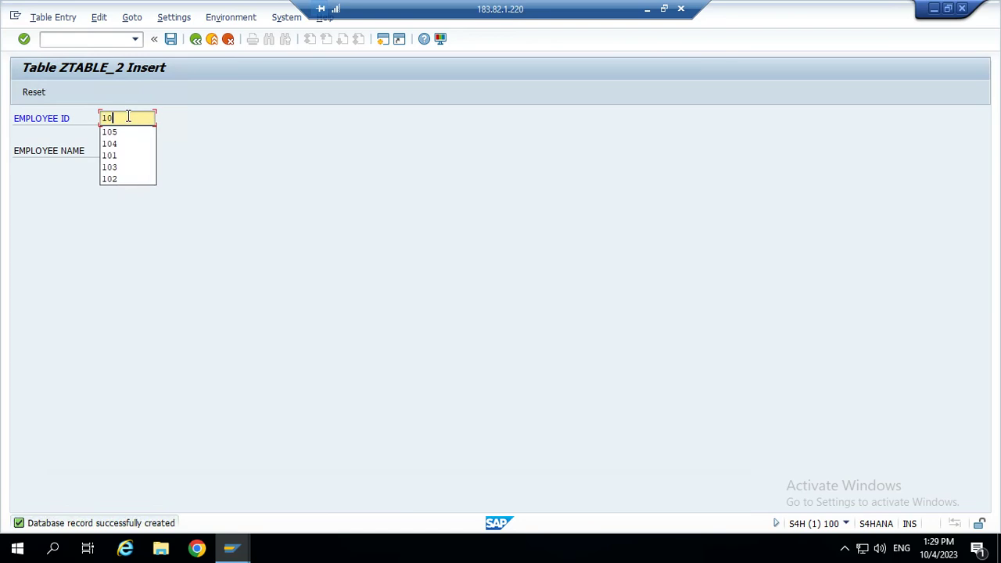
text(5)
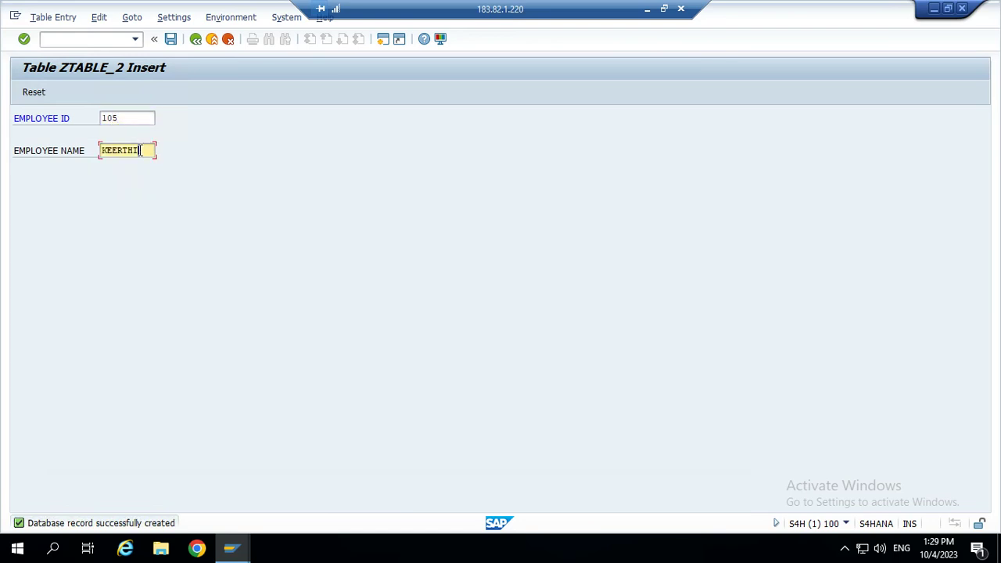
drag(140, 151, 93, 151)
key(BackSpace)
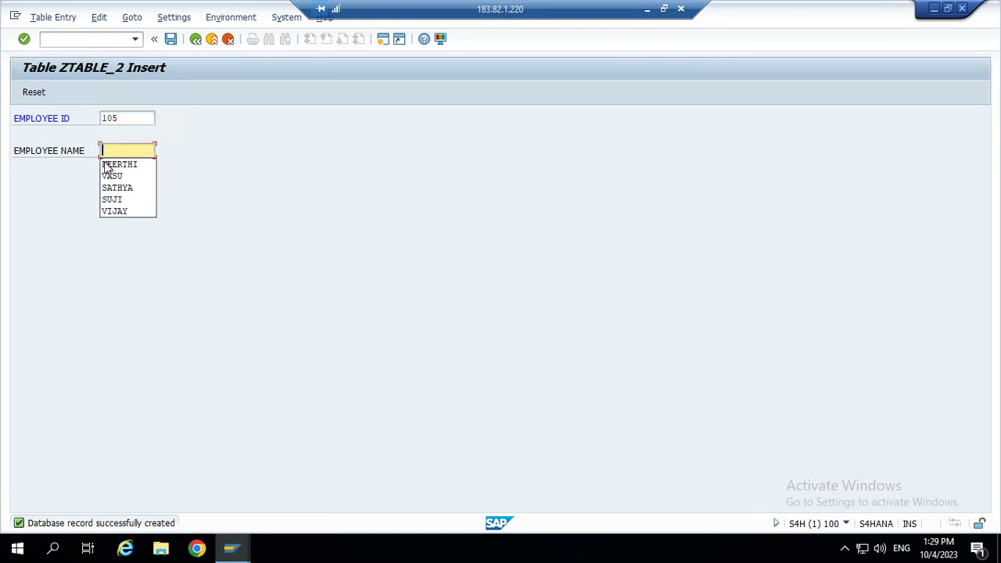
click(238, 170)
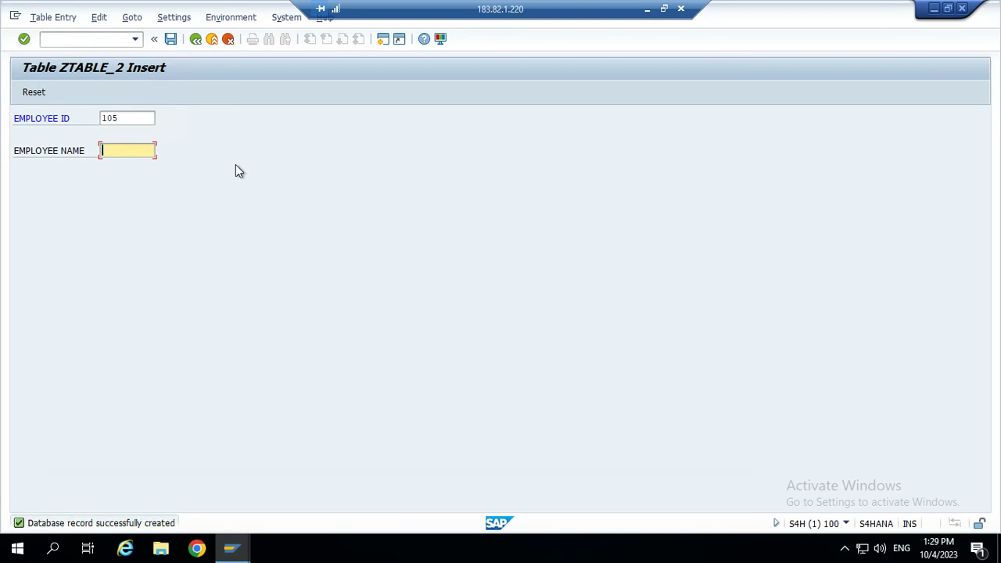
text(KARTHI)
click(172, 39)
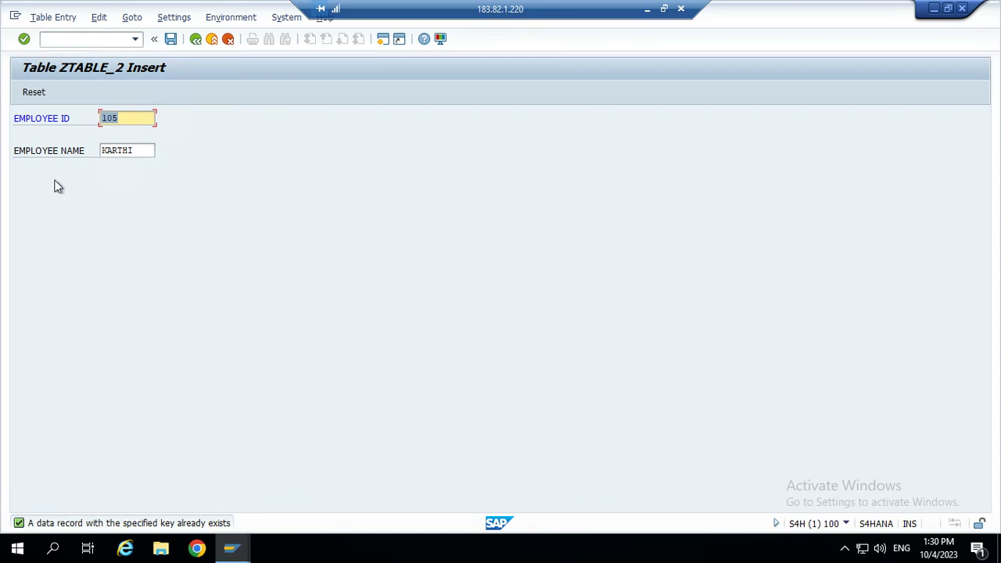
click(195, 41)
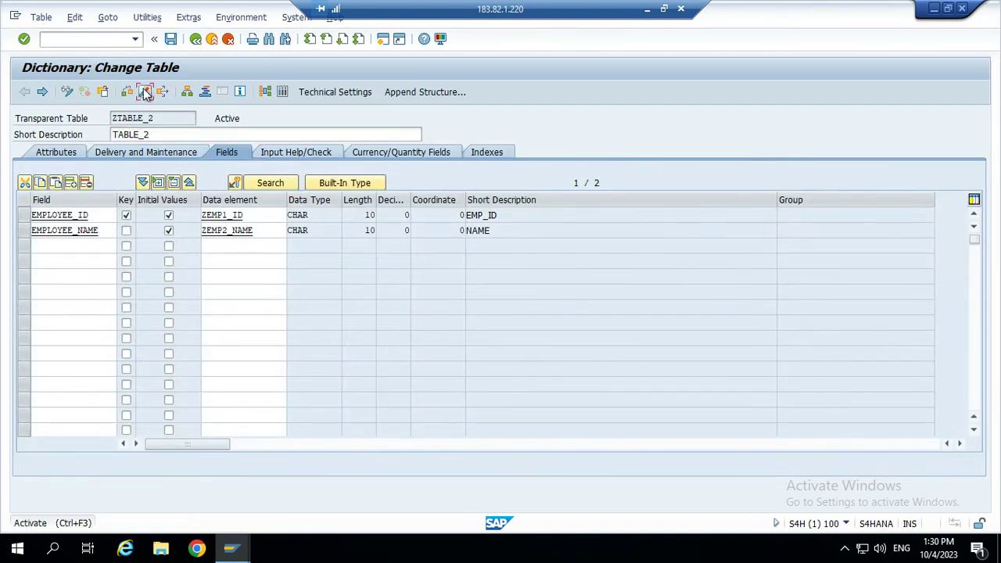
Activate ZTABLE_2 and open its contents in the Data Browser
click(144, 92)
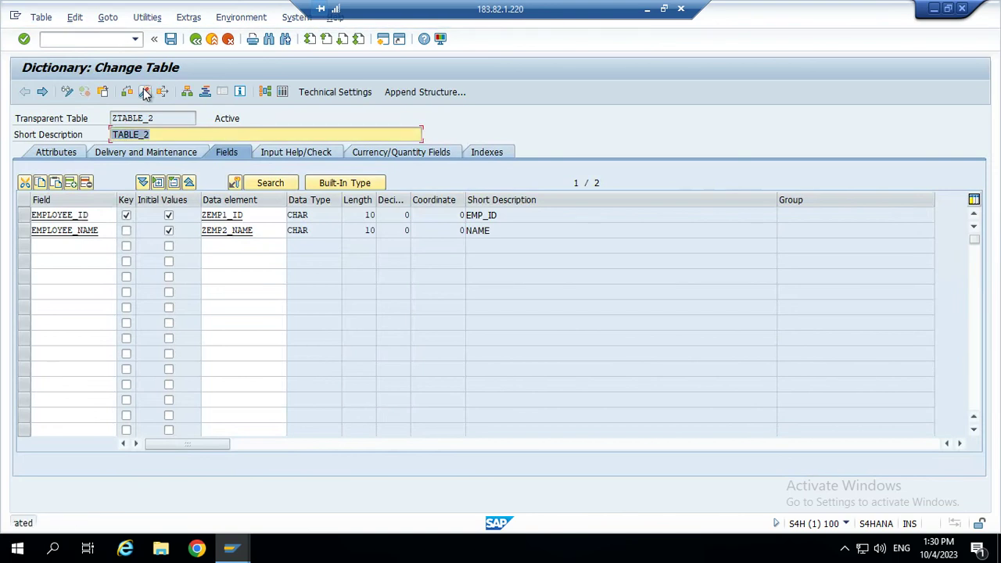
click(282, 91)
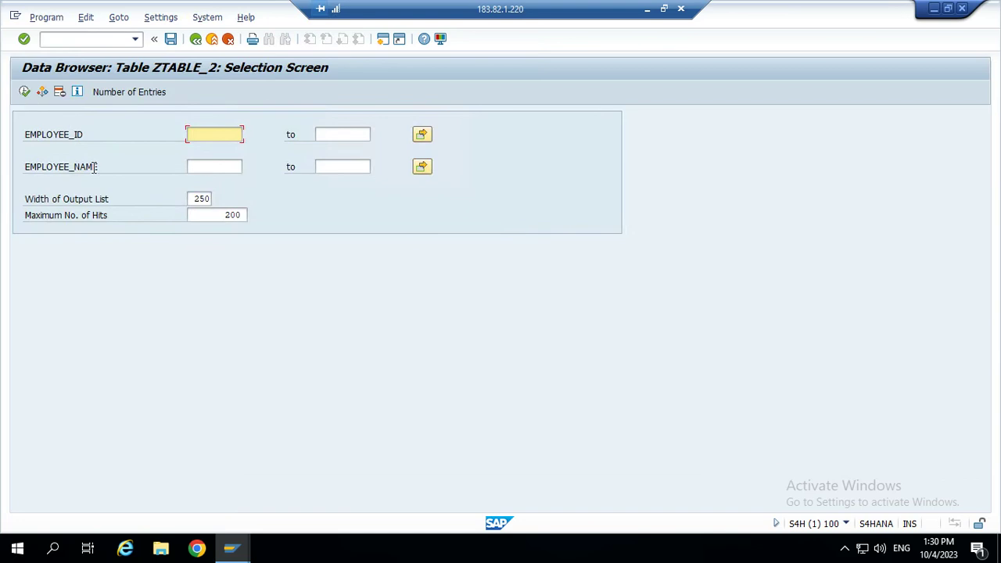
click(25, 92)
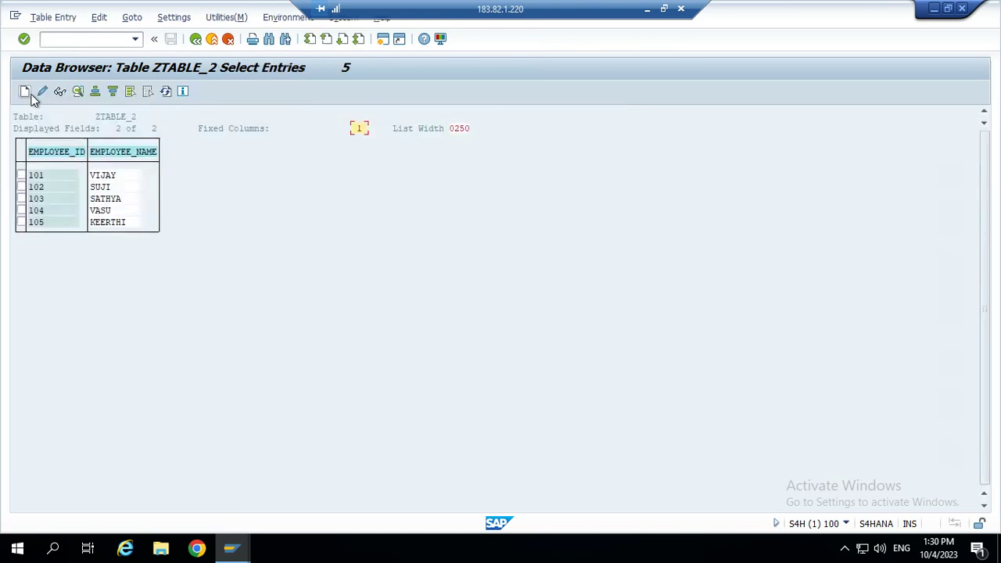
click(52, 174)
click(195, 41)
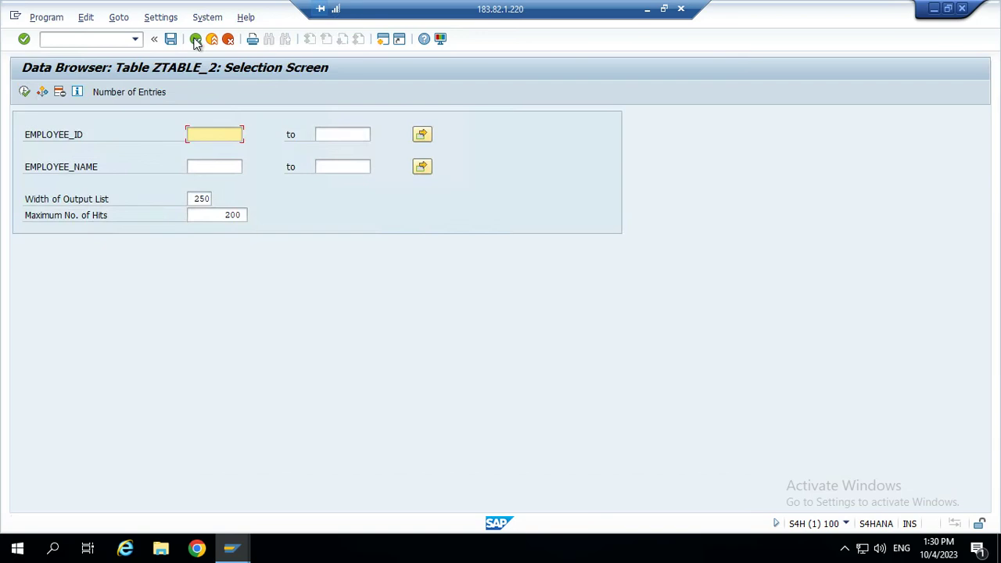
Go back to the ZTABLE_2 Change Table screen and save the definition
click(196, 40)
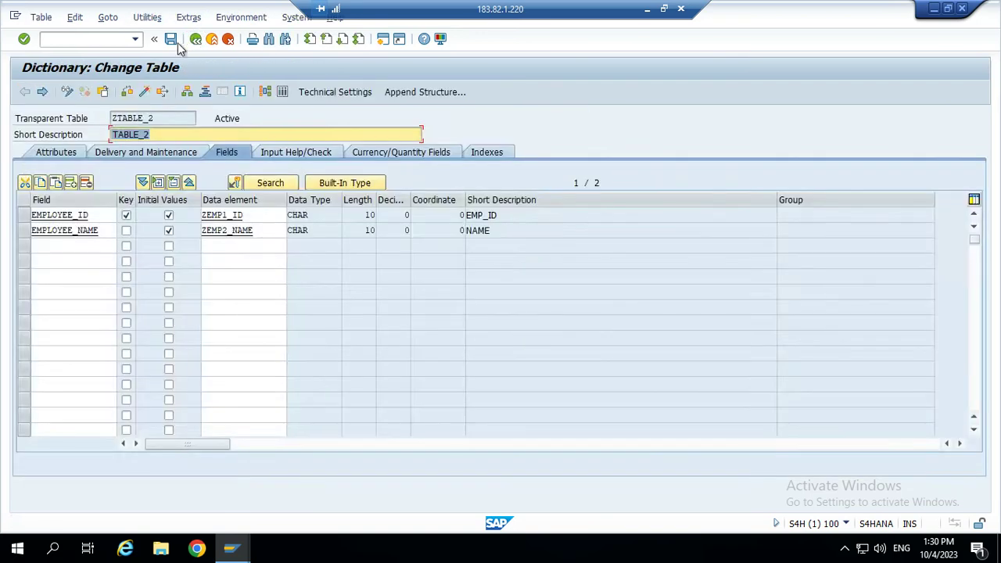
click(172, 41)
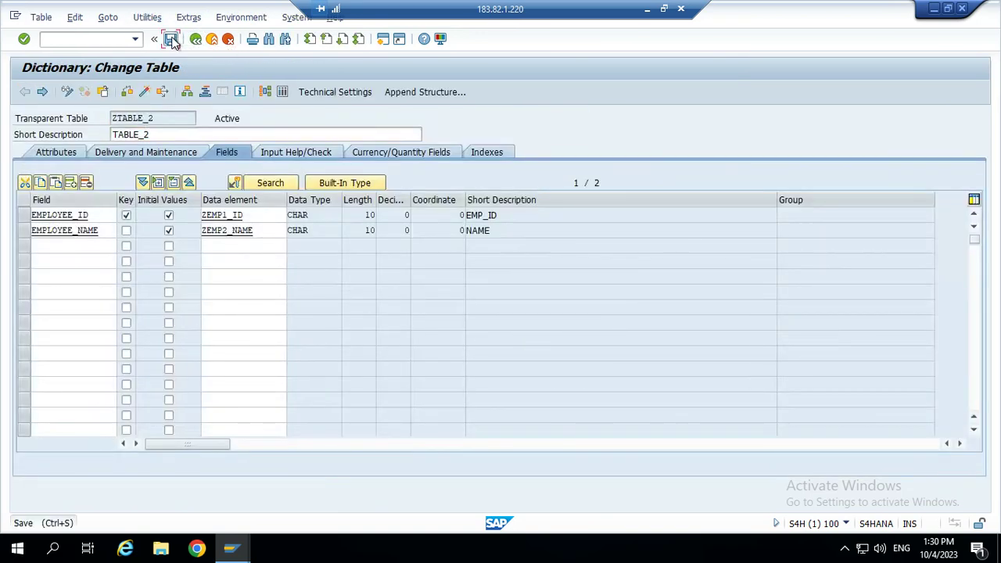